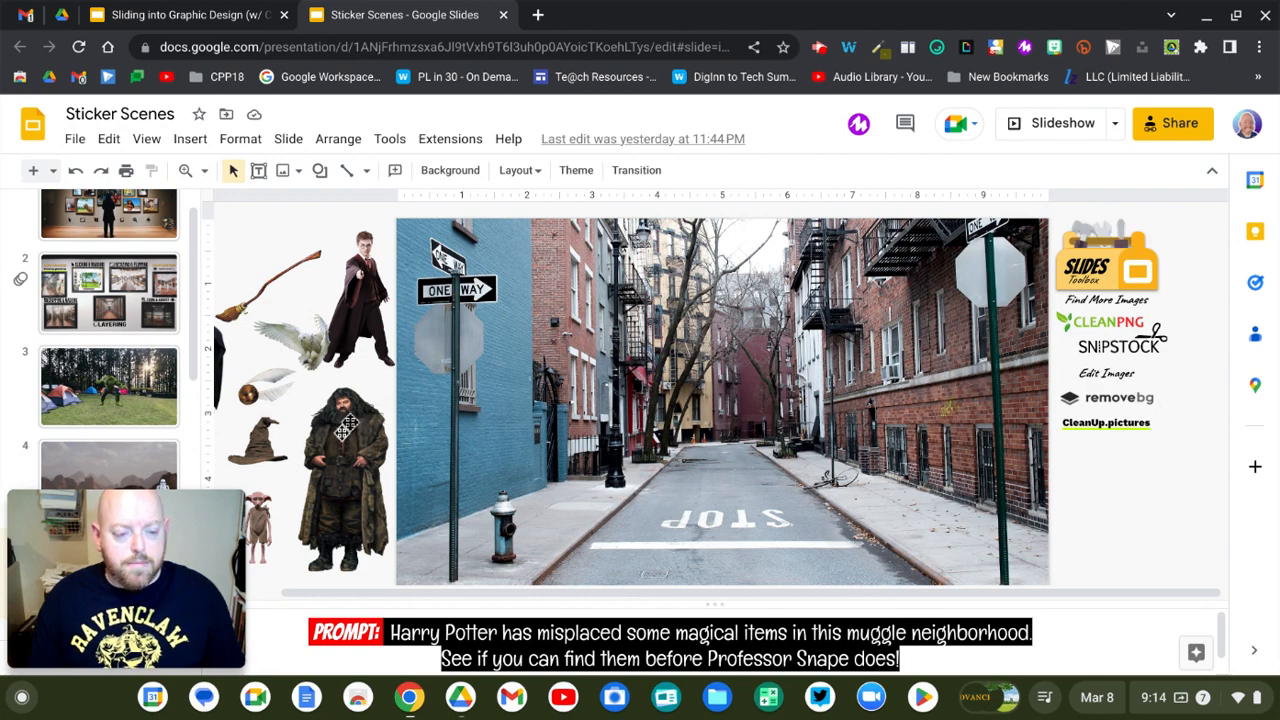
Place the Hagrid image in the street scene near the STOP marking and crop off its left side
{"action": "left_click_drag", "start_coordinate": [335, 440], "coordinate": [618, 406]}
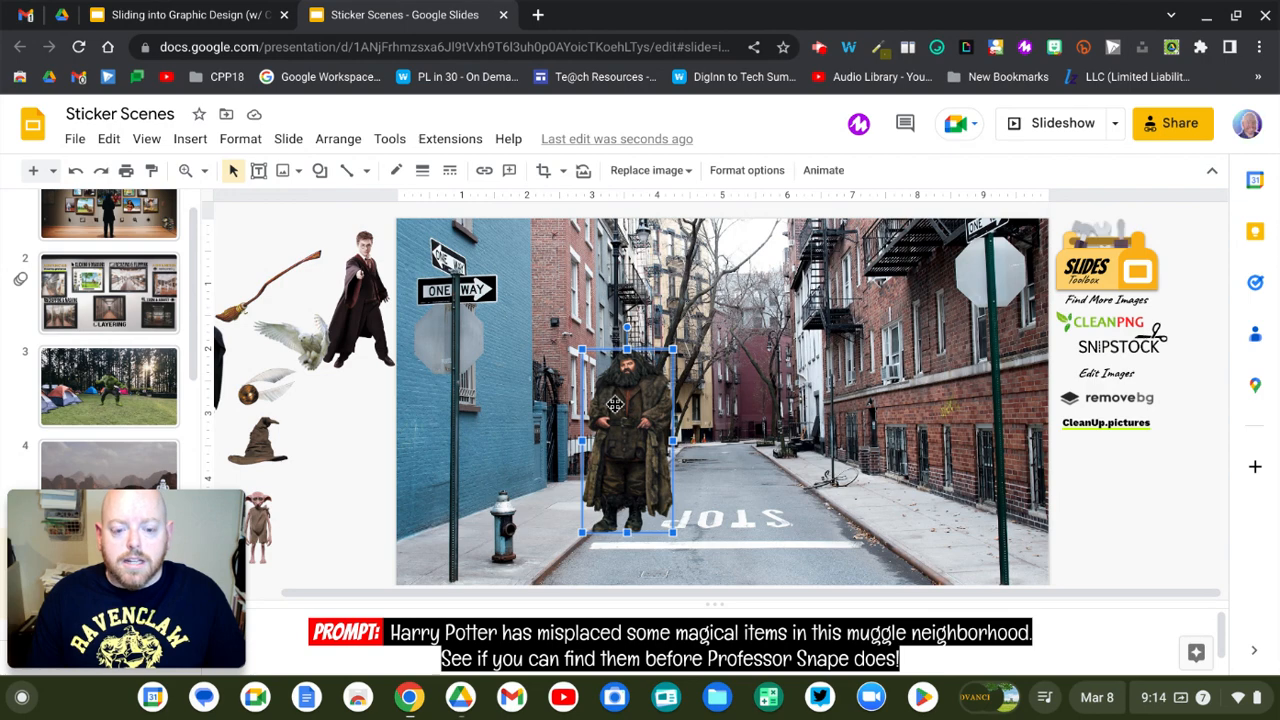
{"action": "double_click", "coordinate": [615, 405]}
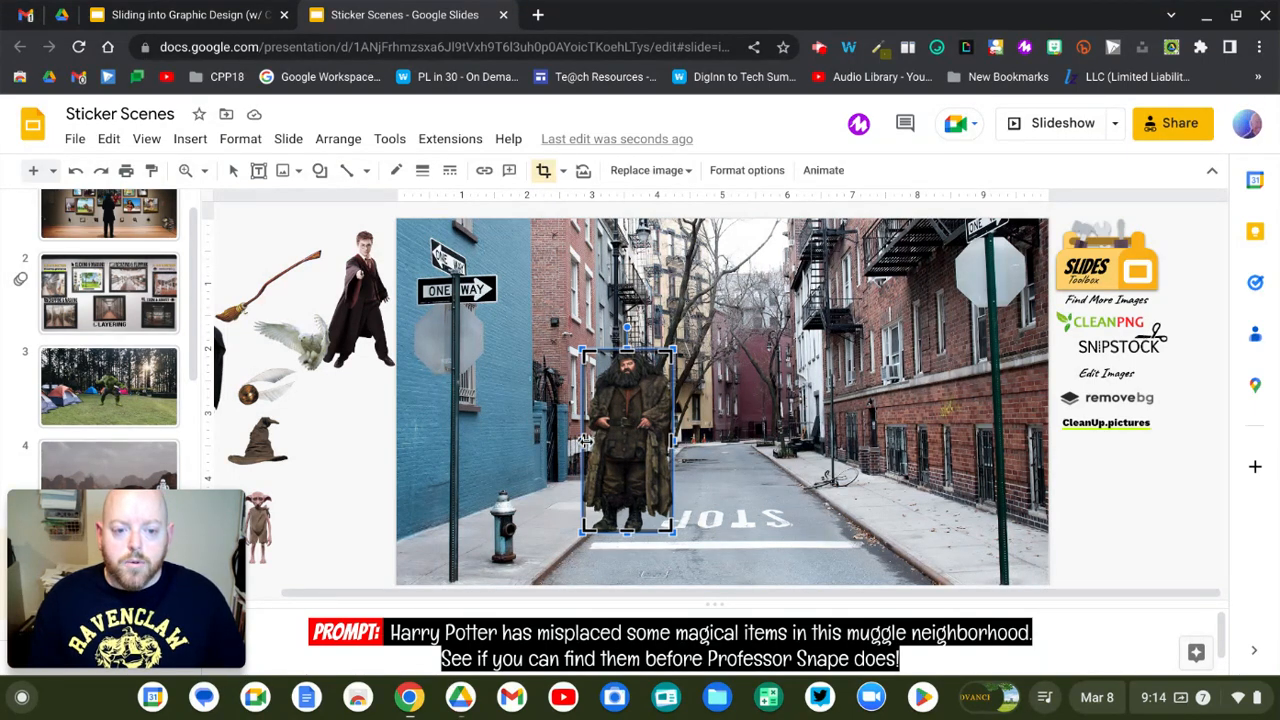
{"action": "left_click", "coordinate": [586, 441]}
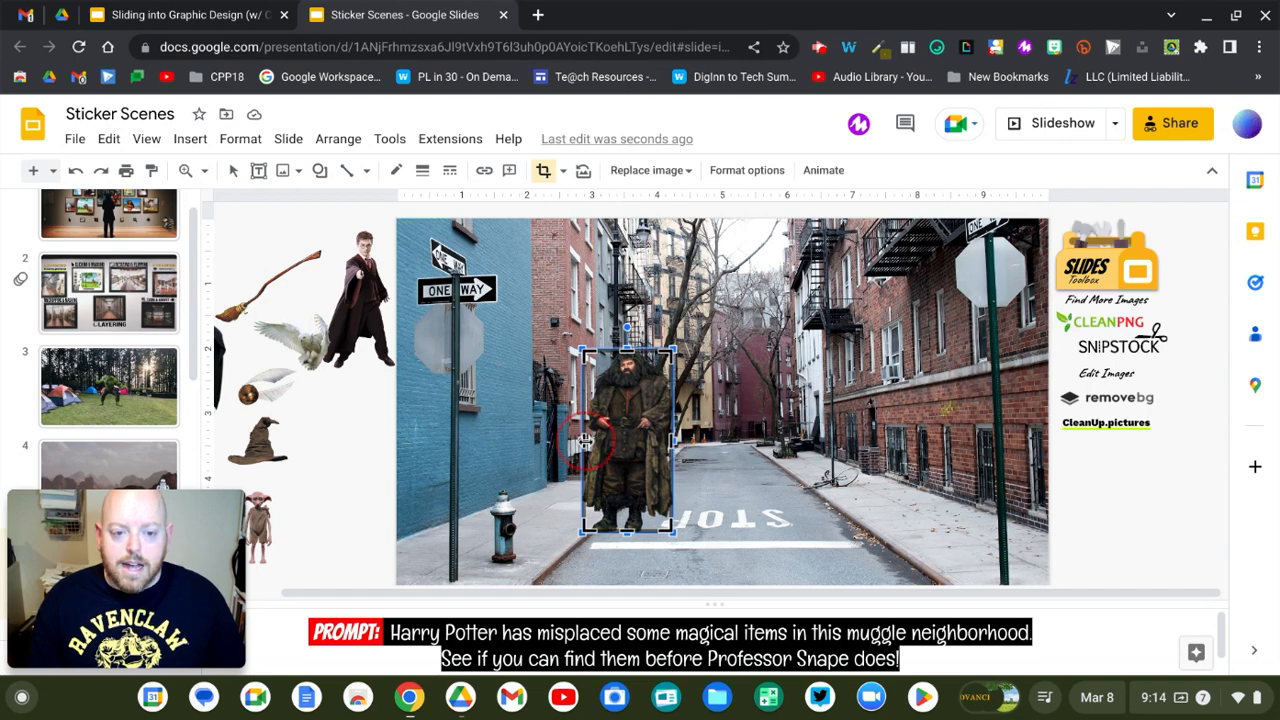
{"action": "left_click_drag", "start_coordinate": [590, 441], "coordinate": [598, 446]}
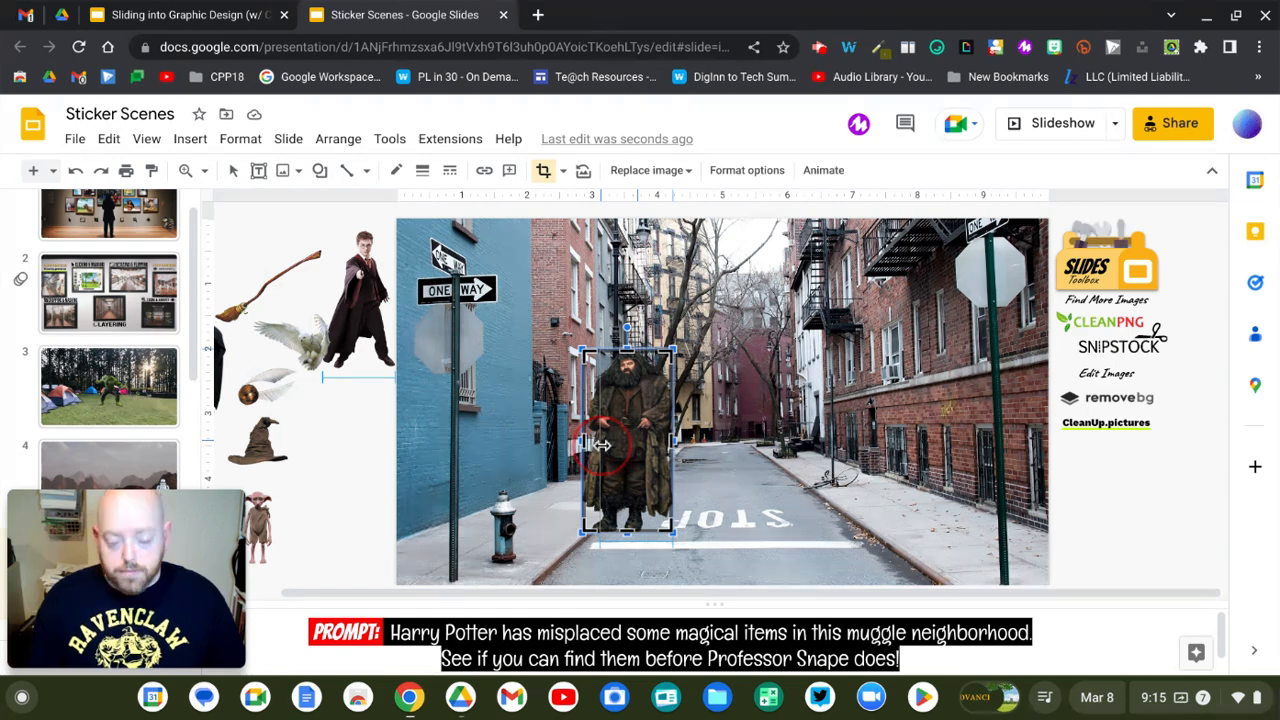
{"action": "left_click_drag", "start_coordinate": [600, 448], "coordinate": [601, 449]}
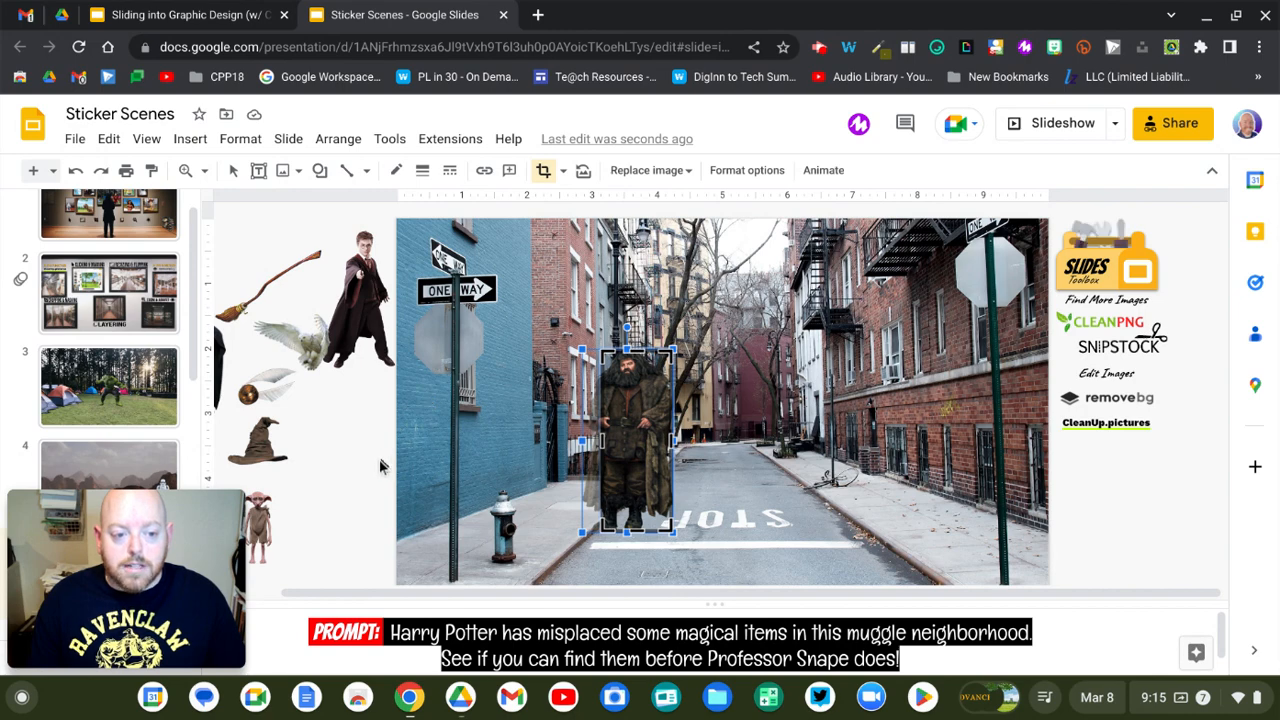
{"action": "key", "text": "Return"}
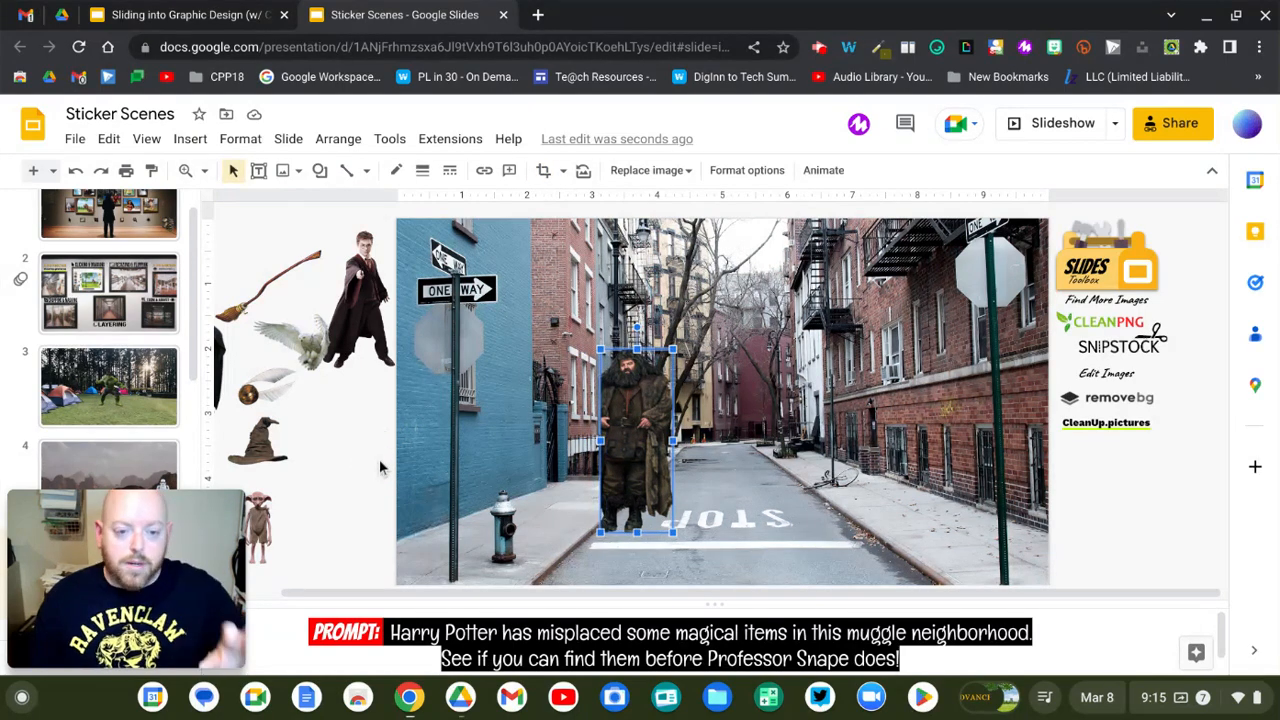
{"action": "left_click", "coordinate": [380, 466]}
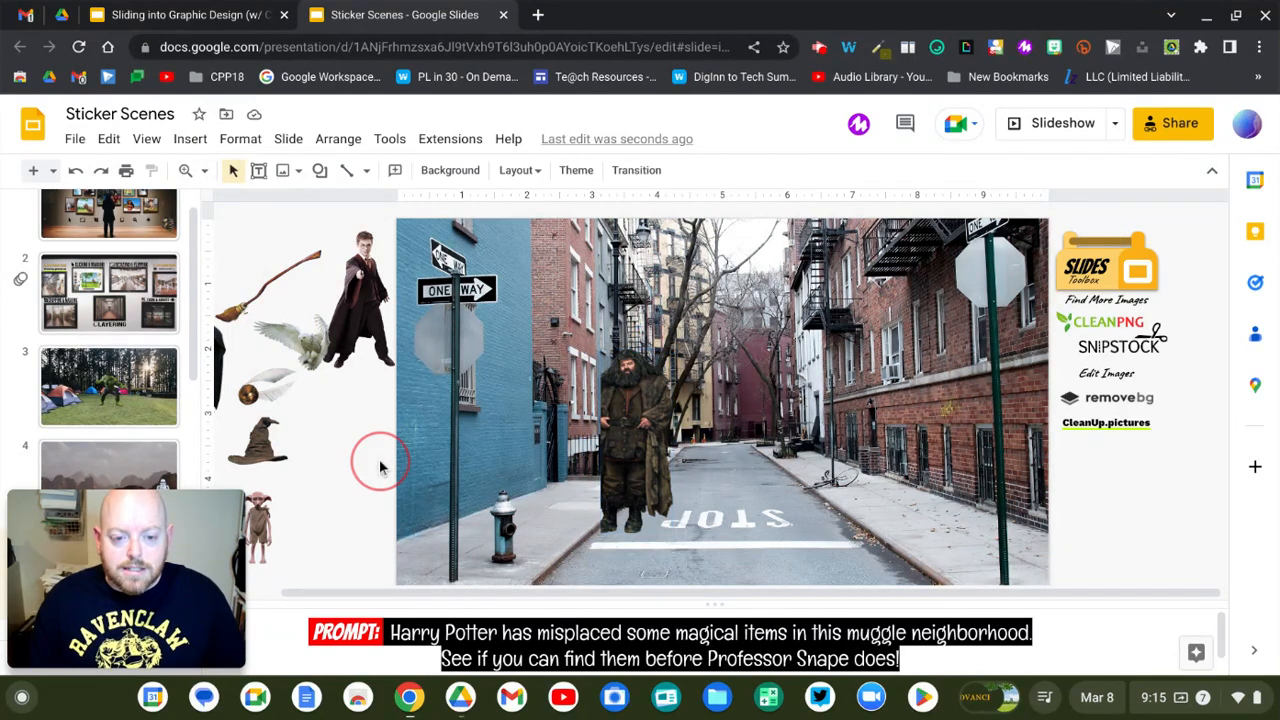
Shrink the cropped Hagrid image and position it on the sidewalk between the blue building and the lamppost
{"action": "left_click", "coordinate": [641, 443]}
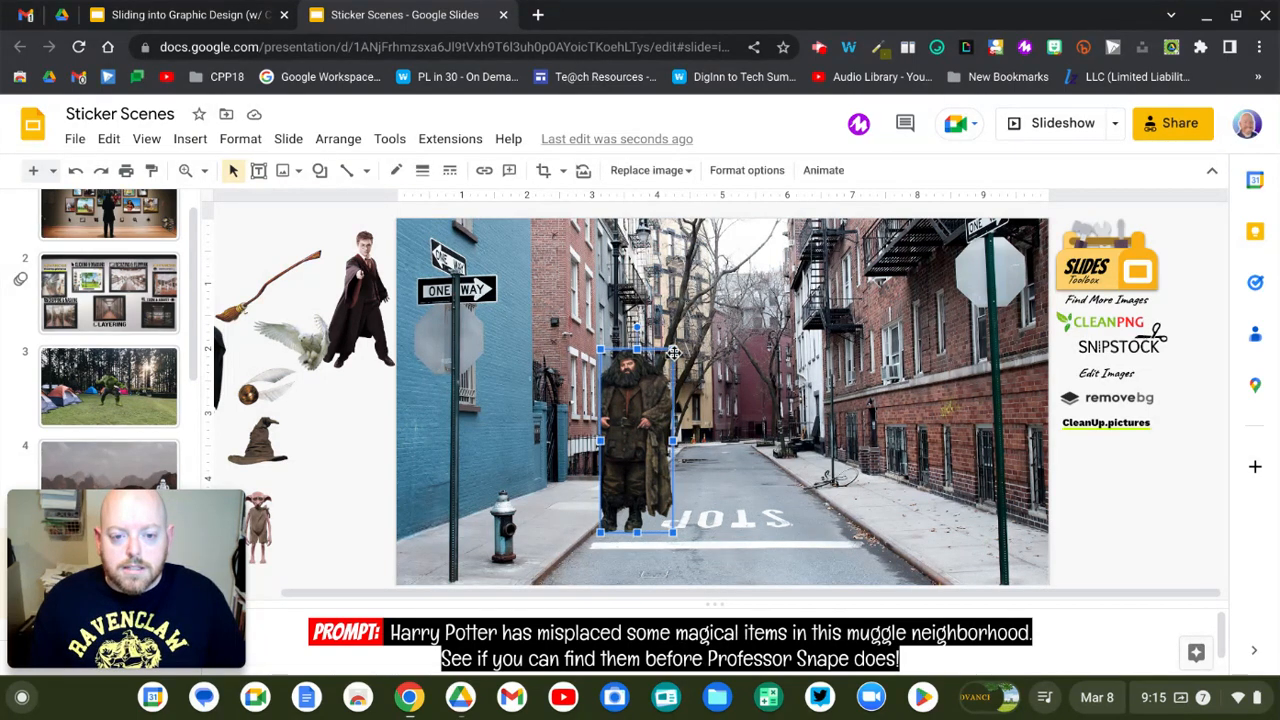
{"action": "left_click_drag", "start_coordinate": [673, 350], "coordinate": [655, 392]}
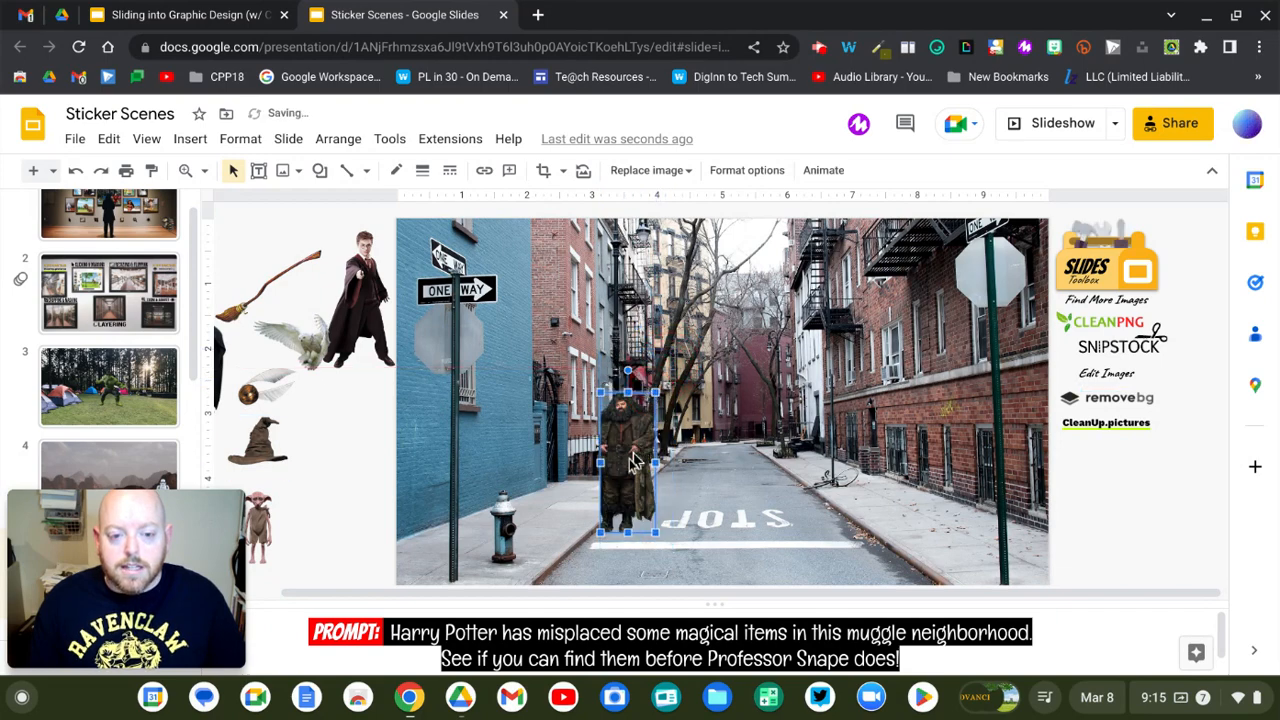
{"action": "left_click_drag", "start_coordinate": [614, 455], "coordinate": [574, 421]}
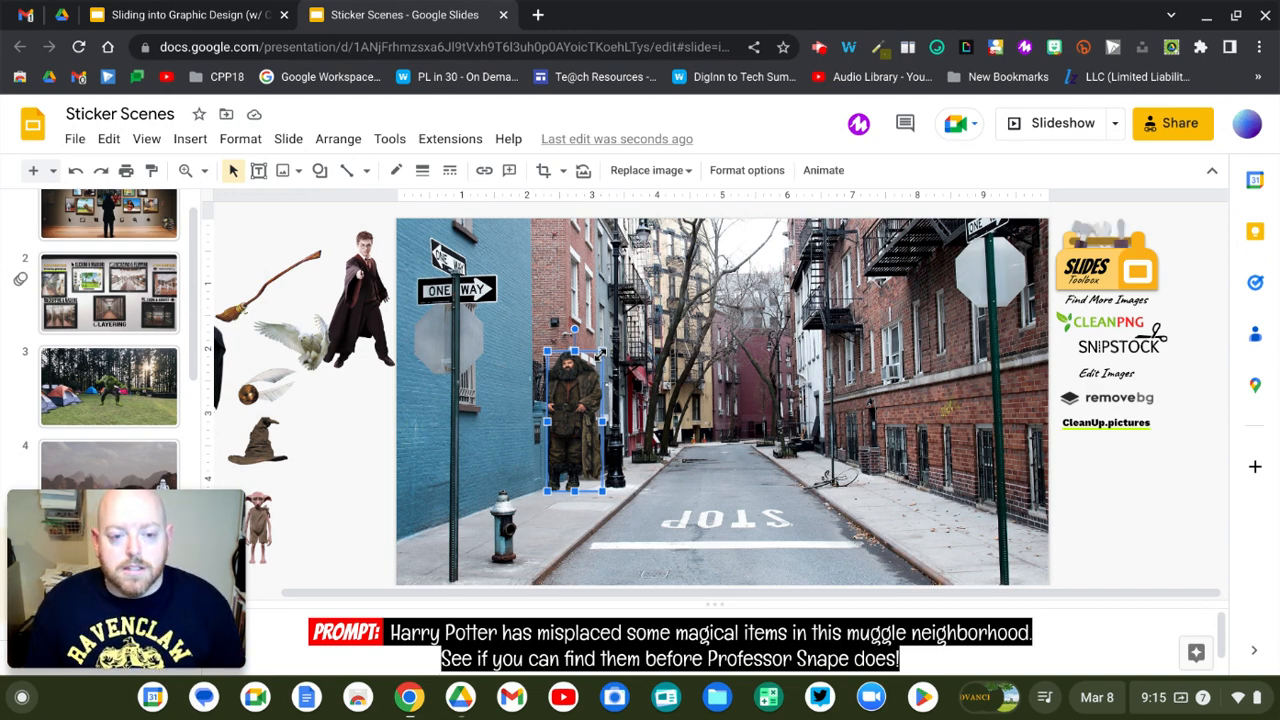
{"action": "left_click_drag", "start_coordinate": [601, 352], "coordinate": [589, 373]}
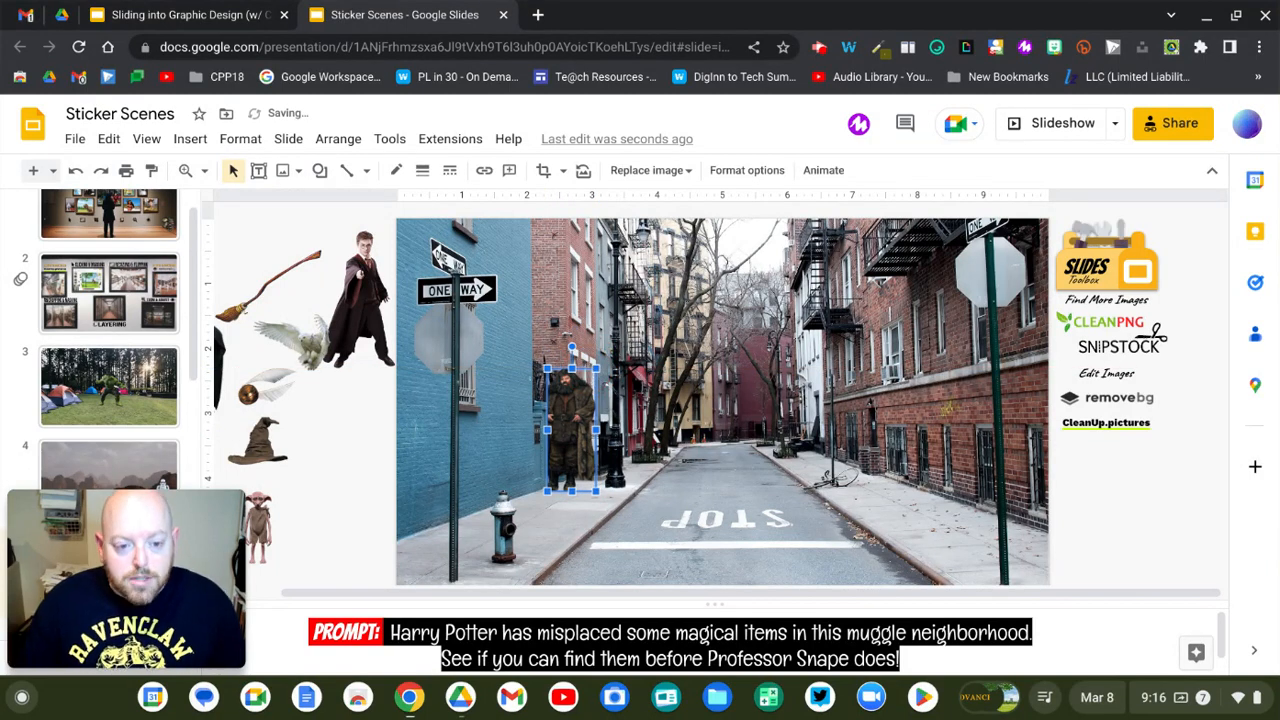
{"action": "key", "text": "Up"}
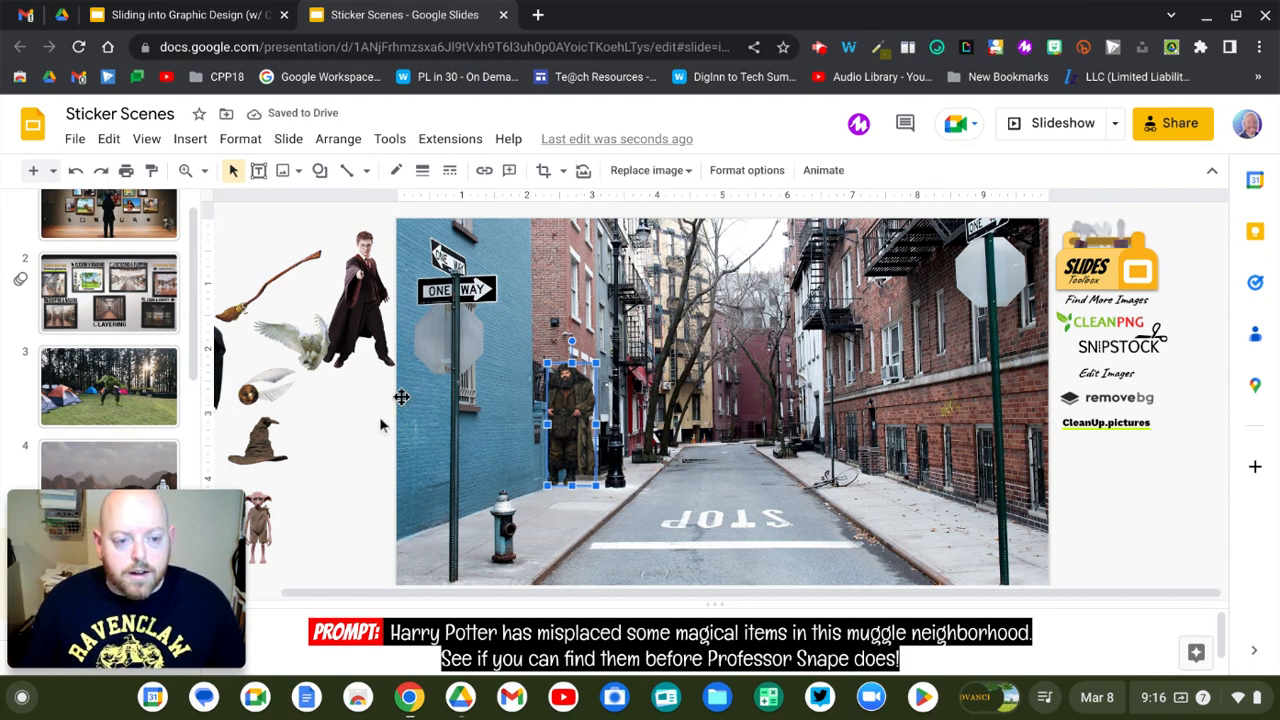
{"action": "left_click", "coordinate": [362, 447]}
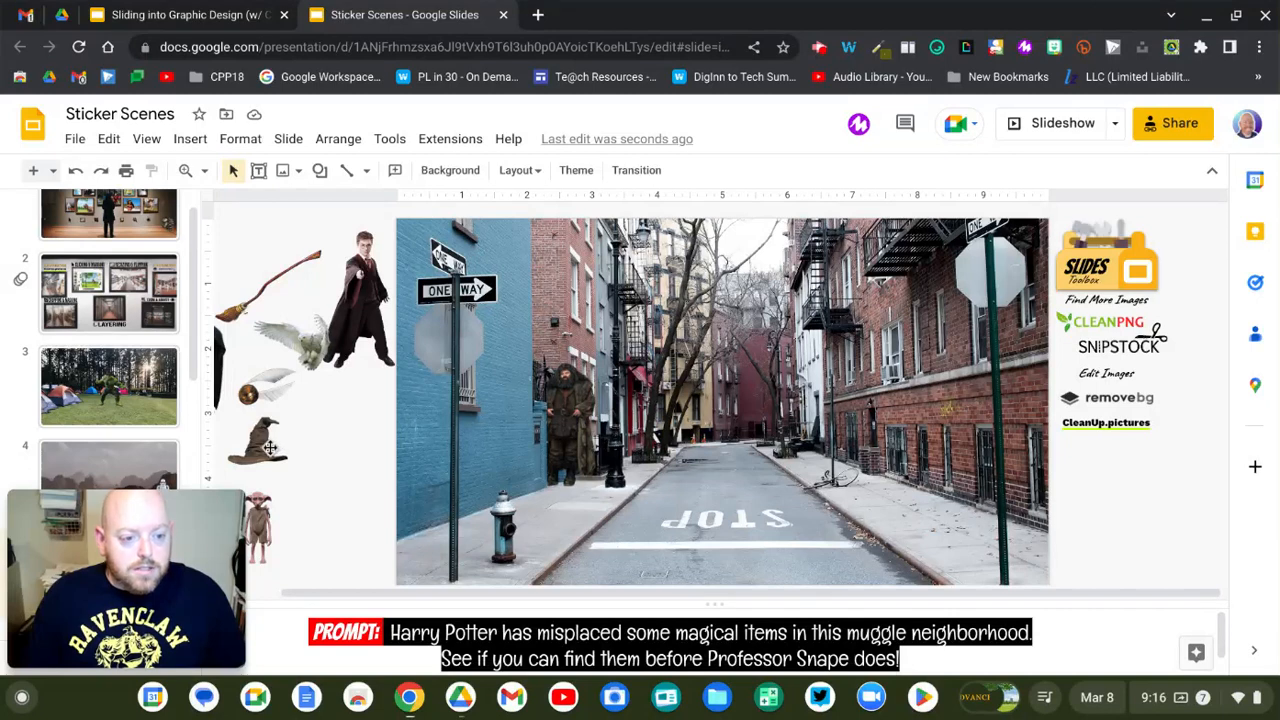
Place the sorting hat beside the fire hydrant and crop its right side and left edge so it appears behind the hydrant
{"action": "left_click_drag", "start_coordinate": [270, 447], "coordinate": [482, 530]}
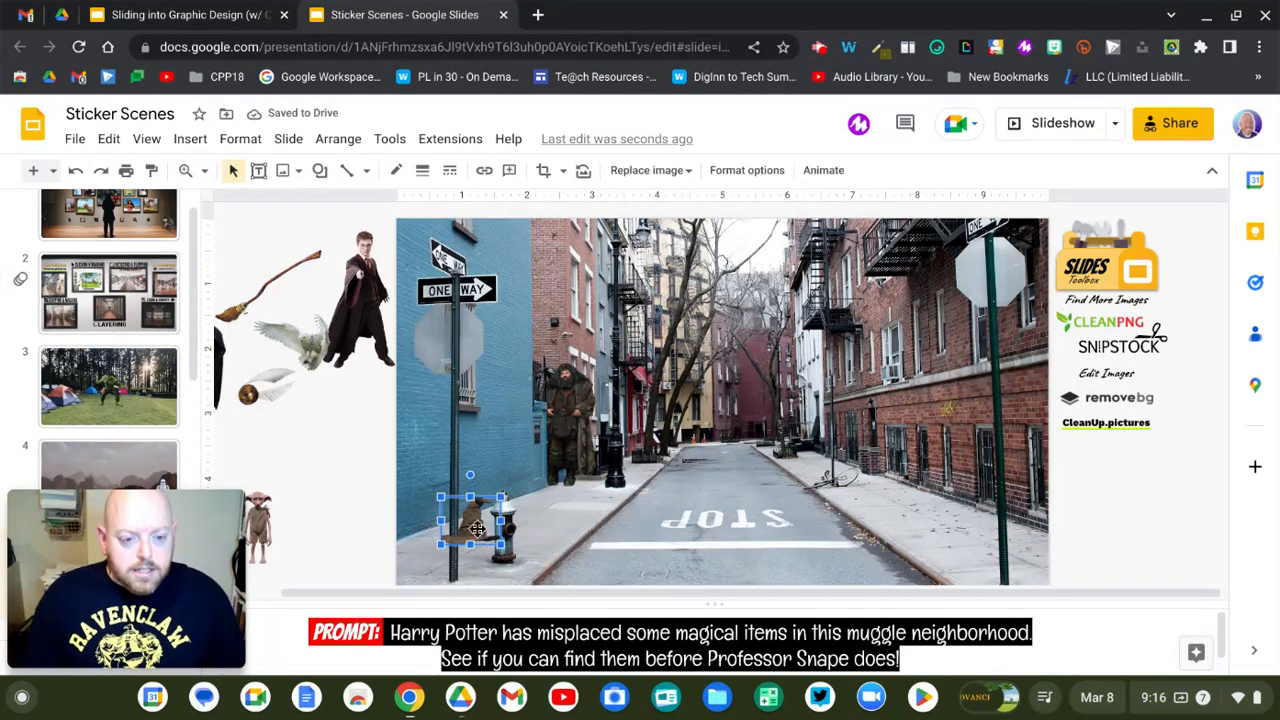
{"action": "left_click_drag", "start_coordinate": [480, 527], "coordinate": [490, 540]}
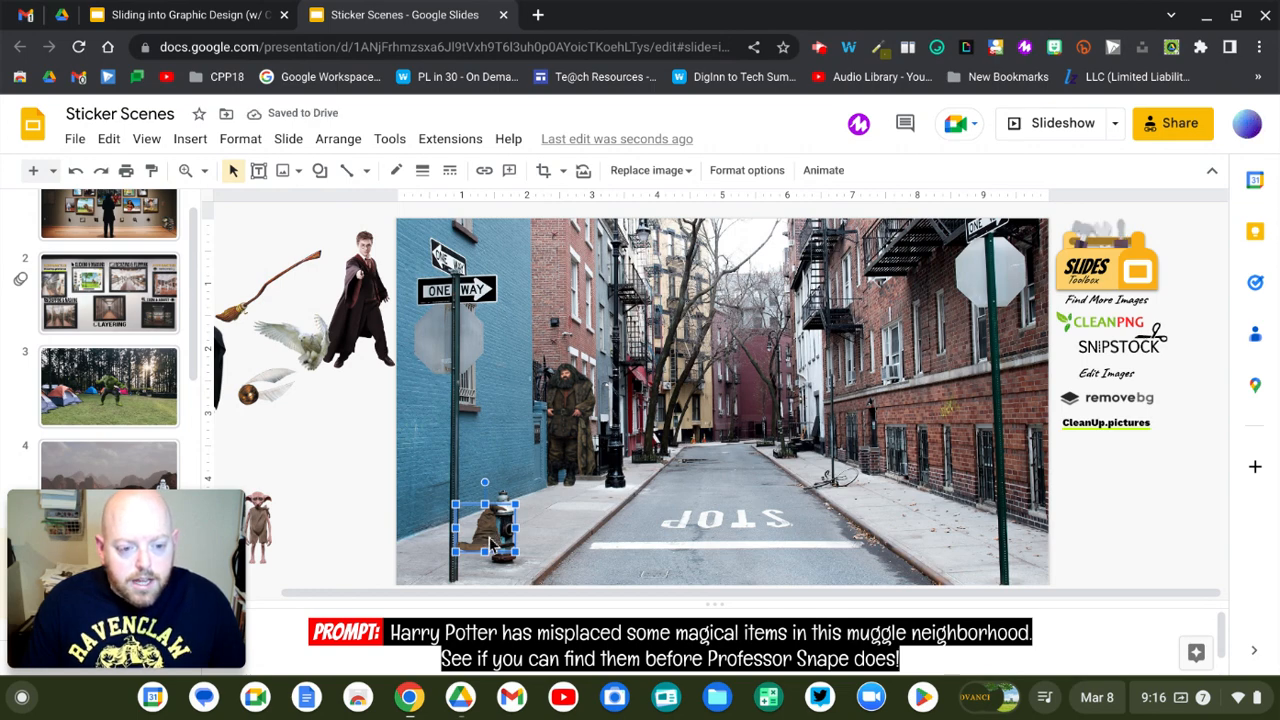
{"action": "double_click", "coordinate": [490, 540]}
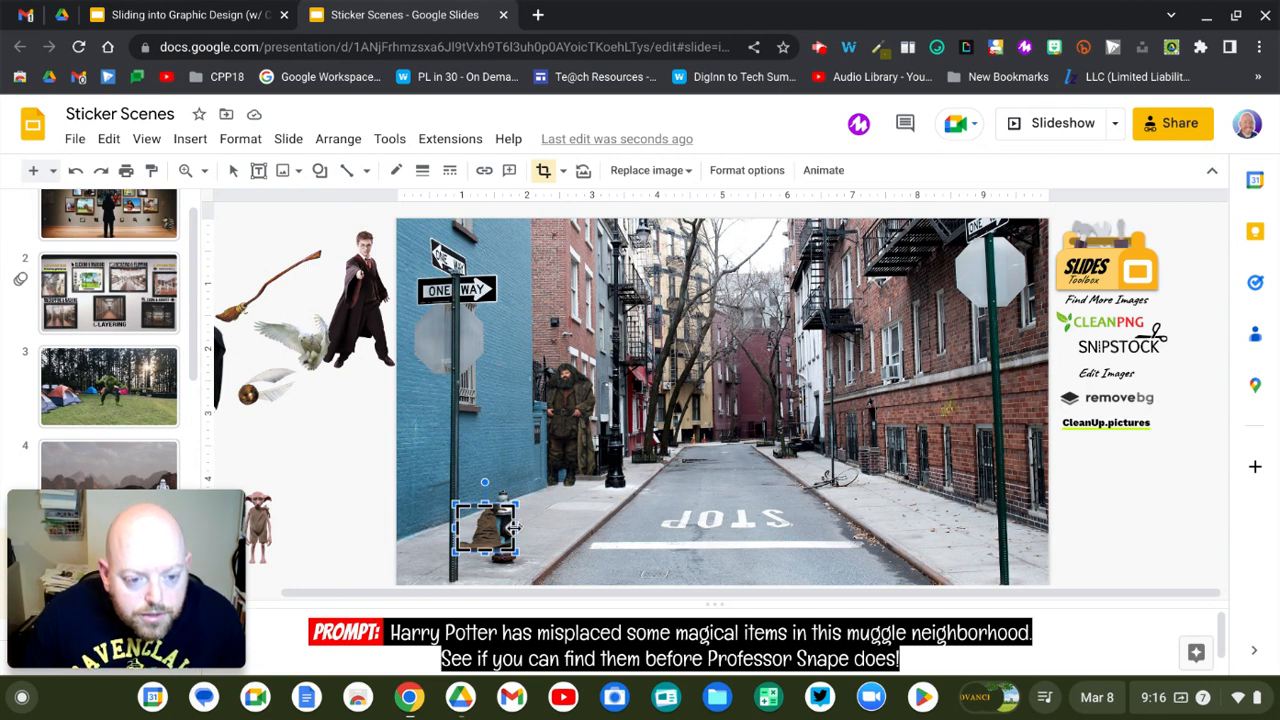
{"action": "left_click_drag", "start_coordinate": [516, 528], "coordinate": [494, 530]}
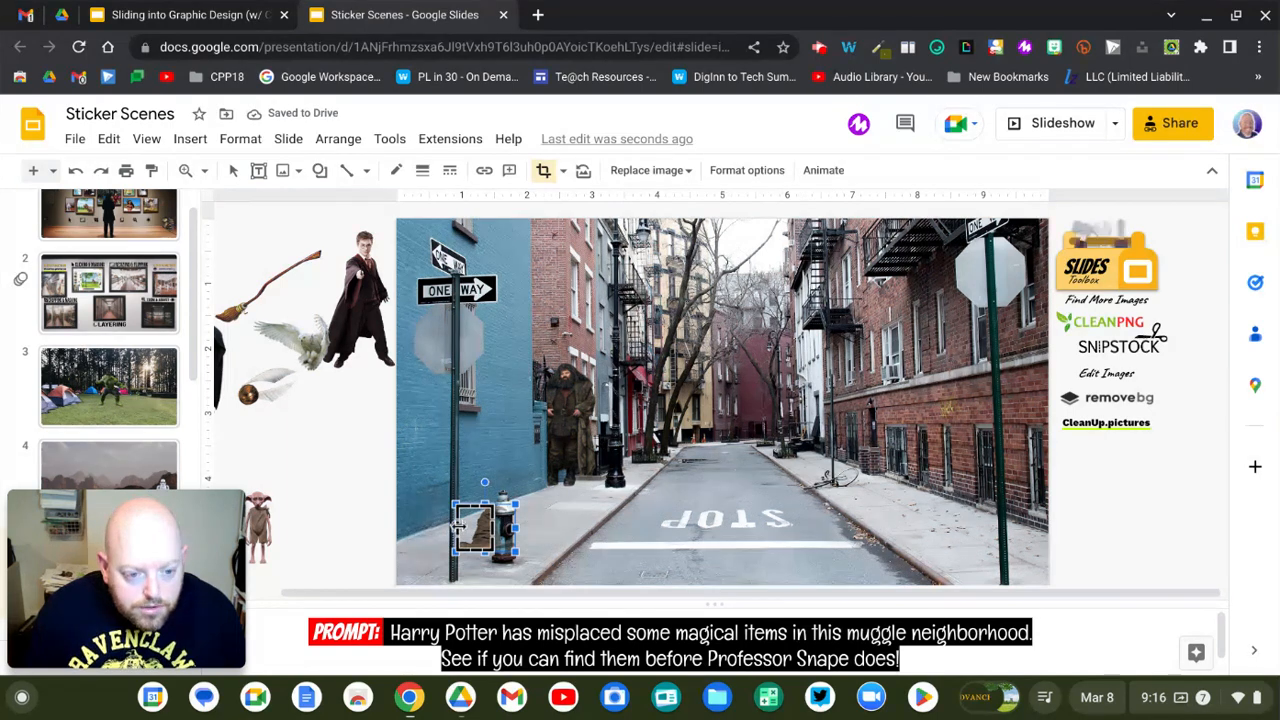
{"action": "left_click_drag", "start_coordinate": [459, 524], "coordinate": [460, 528]}
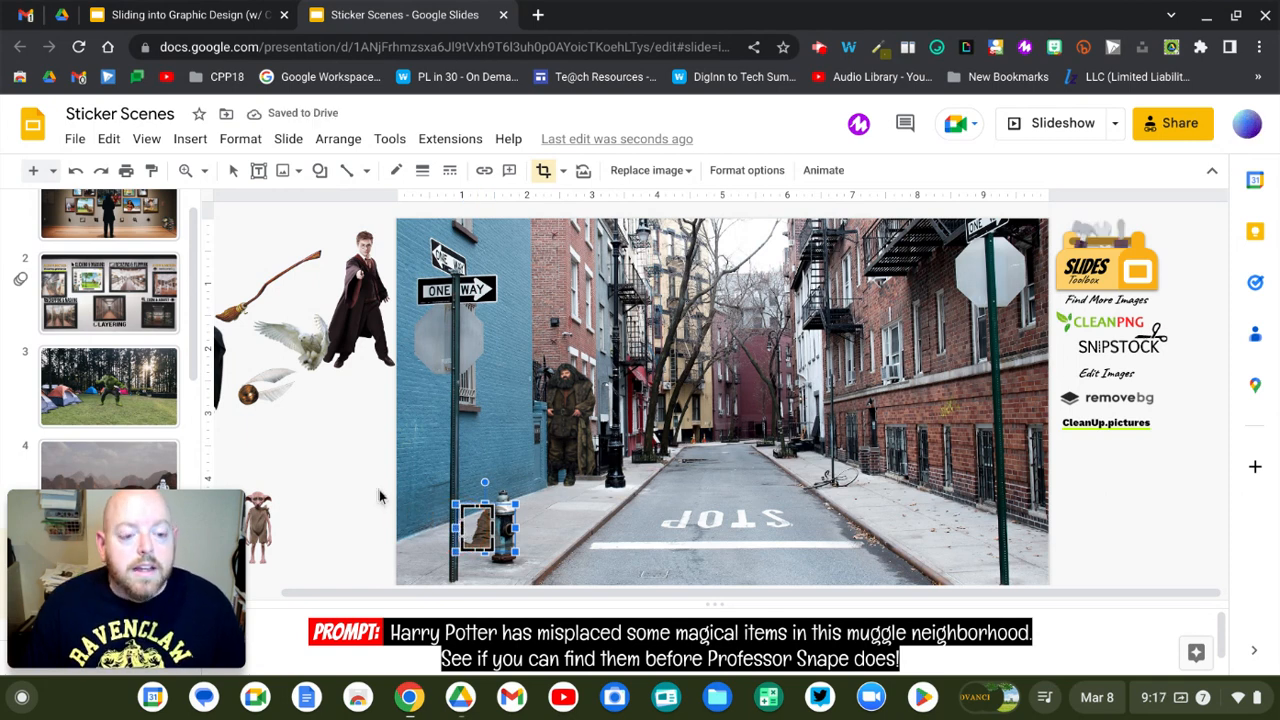
{"action": "key", "text": "Return"}
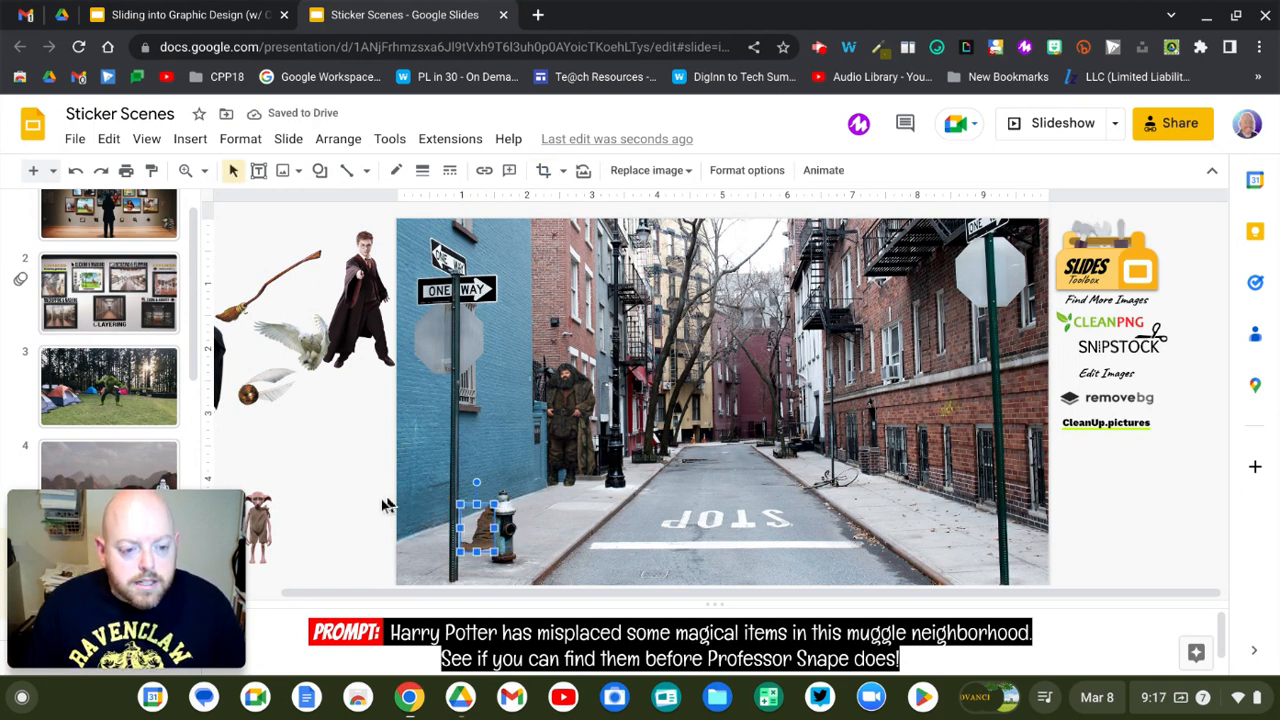
{"action": "left_click", "coordinate": [381, 505]}
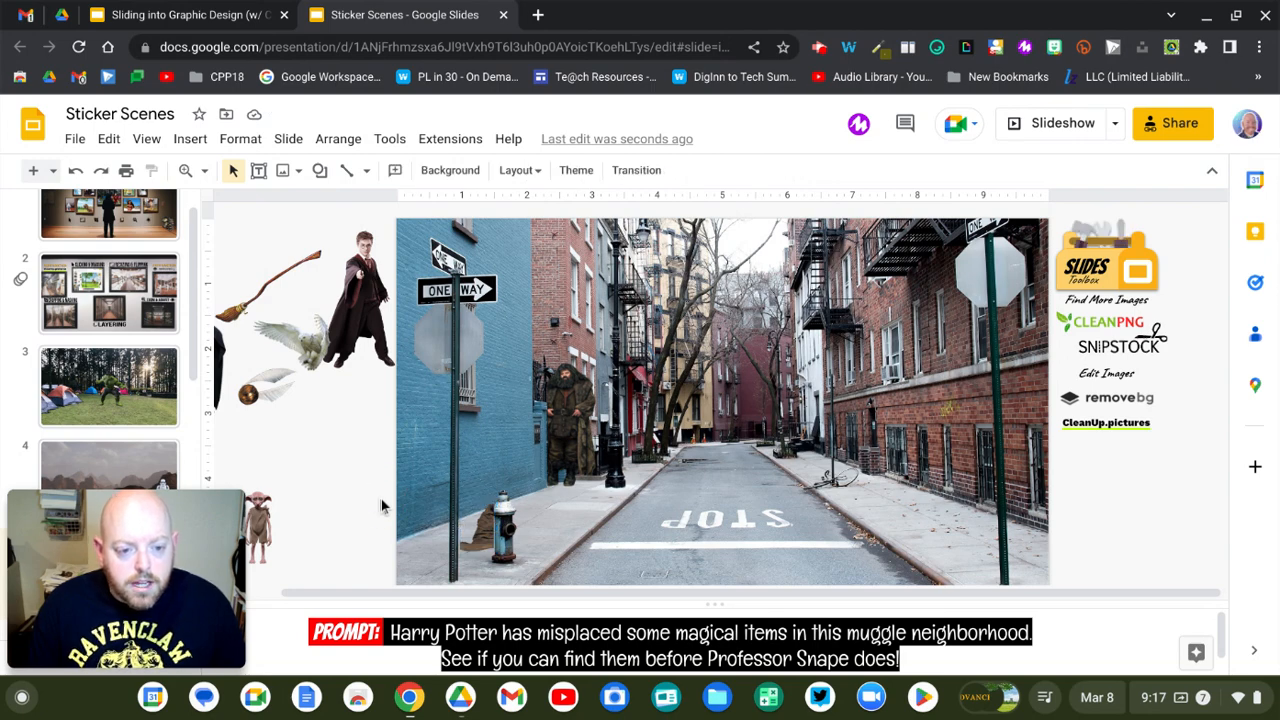
Nudge the cropped sorting hat slightly down and to the right against the fire hydrant
{"action": "left_click", "coordinate": [479, 539]}
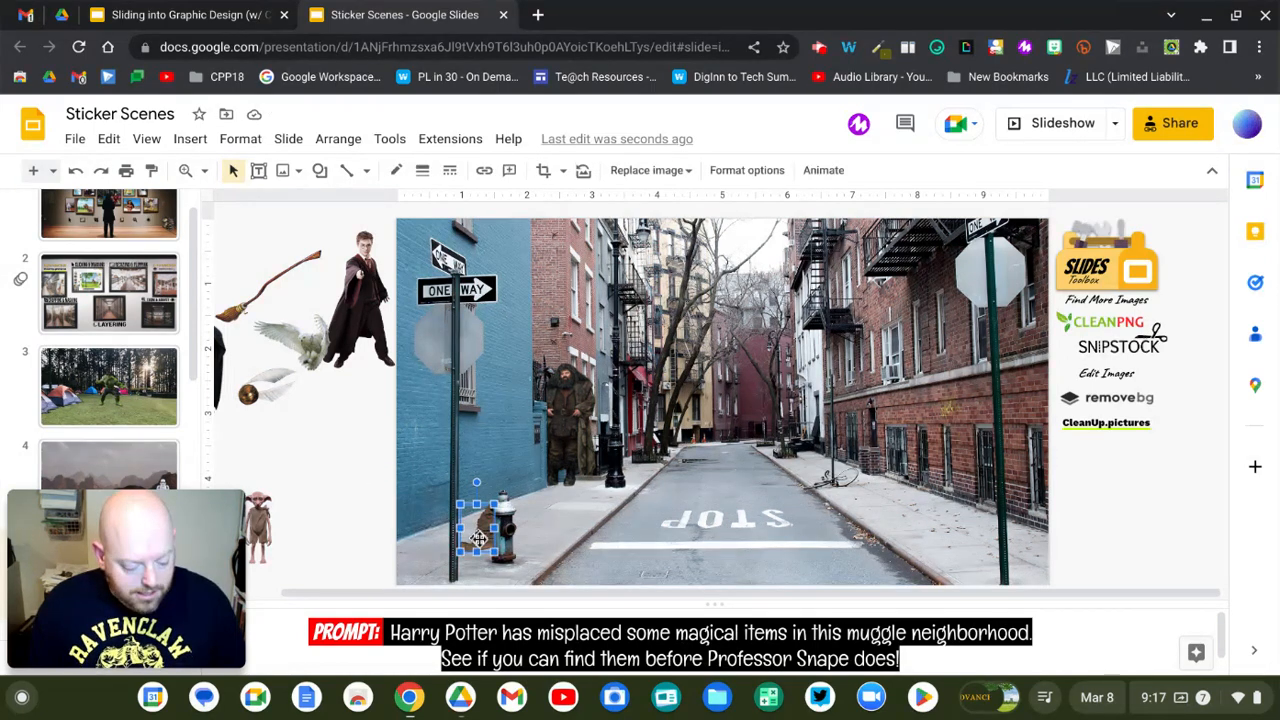
{"action": "key", "text": "Down"}
{"action": "key", "text": "Down"}
{"action": "key", "text": "Down"}
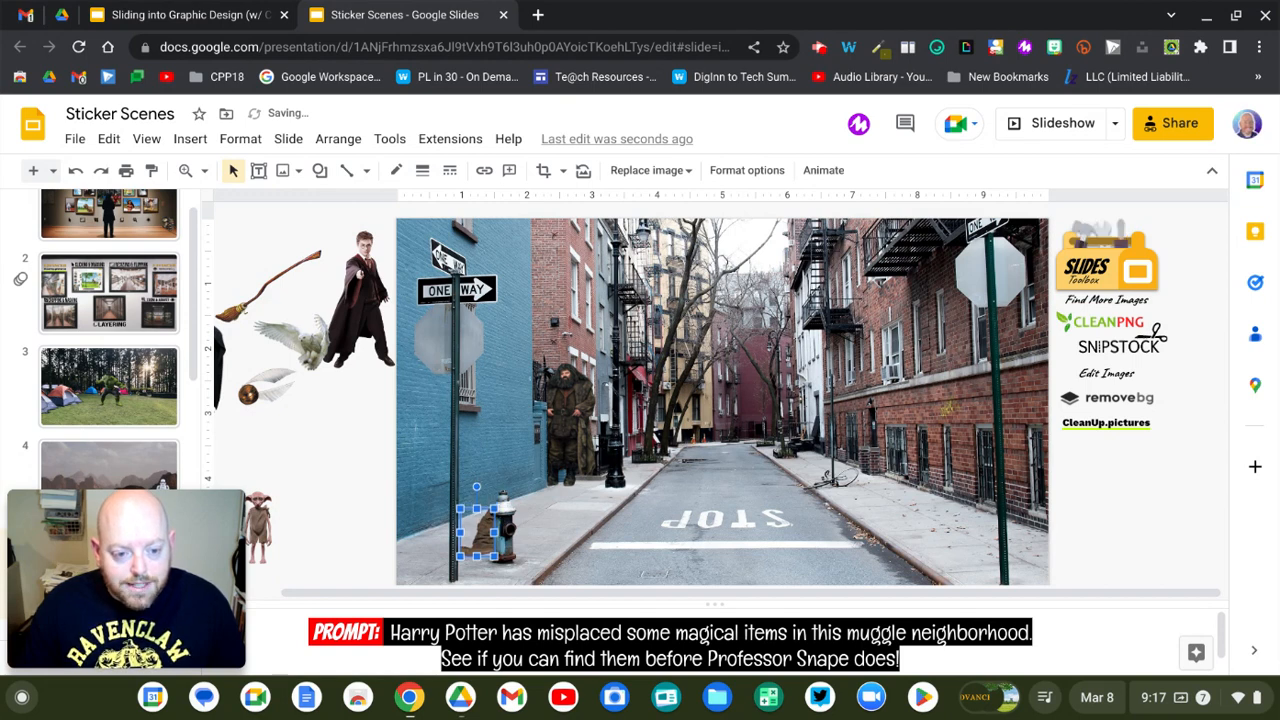
{"action": "key", "text": "Right"}
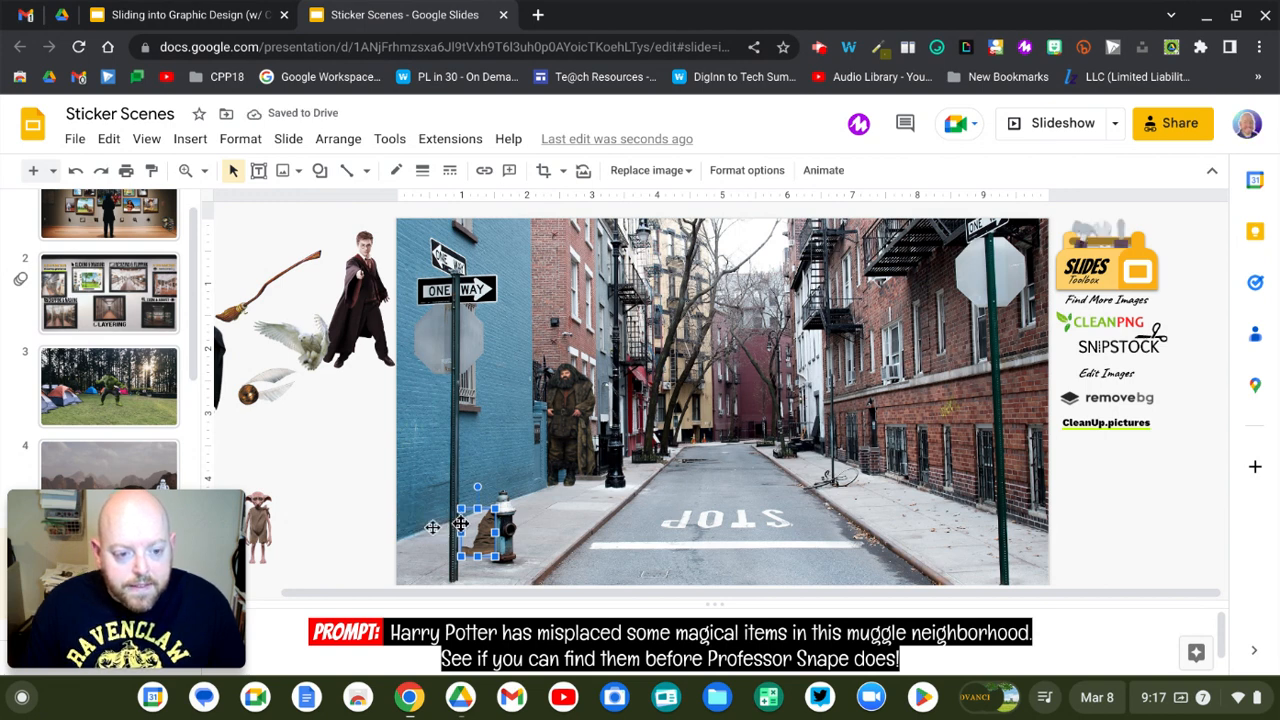
{"action": "left_click", "coordinate": [379, 510]}
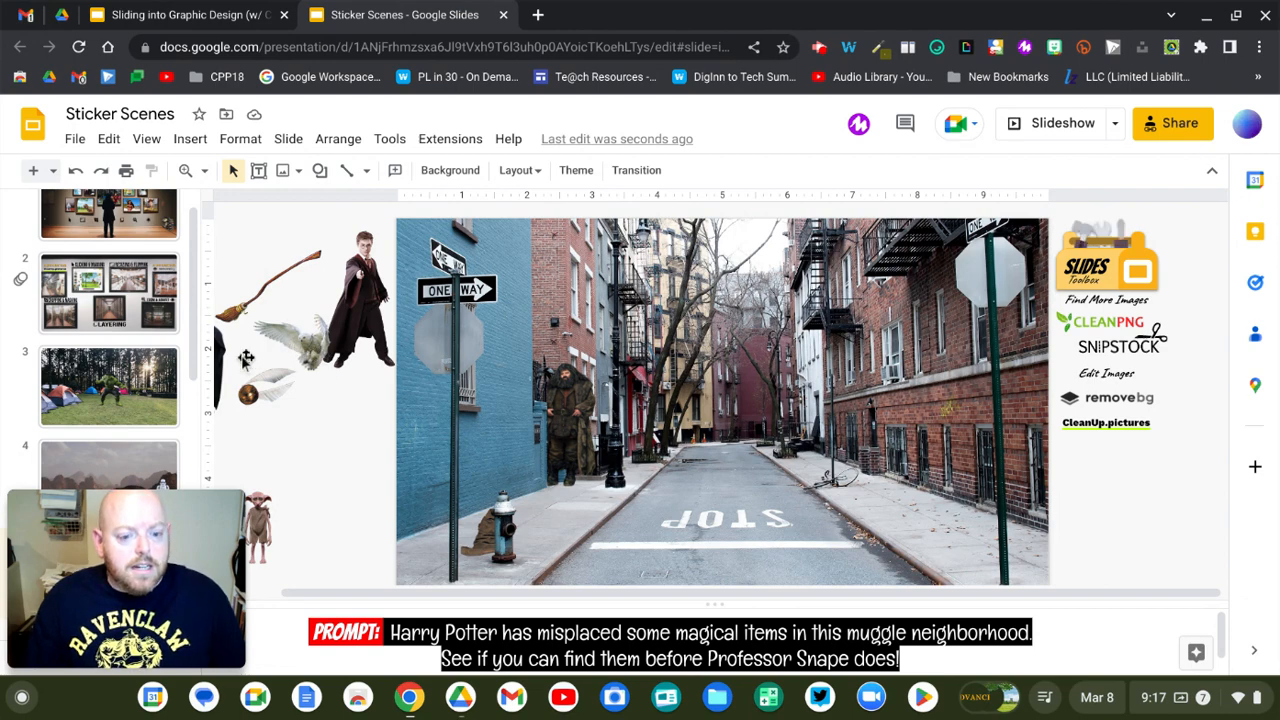
Bring the Snape image into the street scene, enlarge it, and position it on the right foreground sidewalk beside the green signpost
{"action": "left_click_drag", "start_coordinate": [222, 356], "coordinate": [806, 478]}
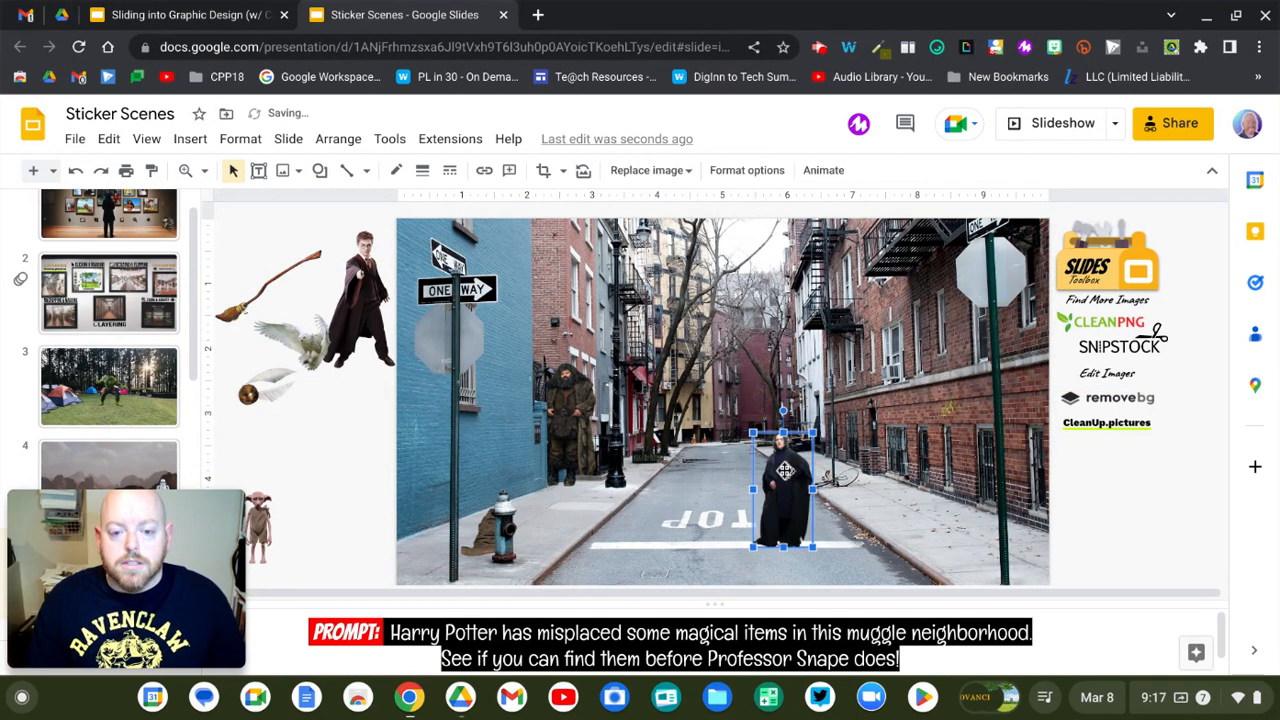
{"action": "left_click_drag", "start_coordinate": [816, 428], "coordinate": [873, 401]}
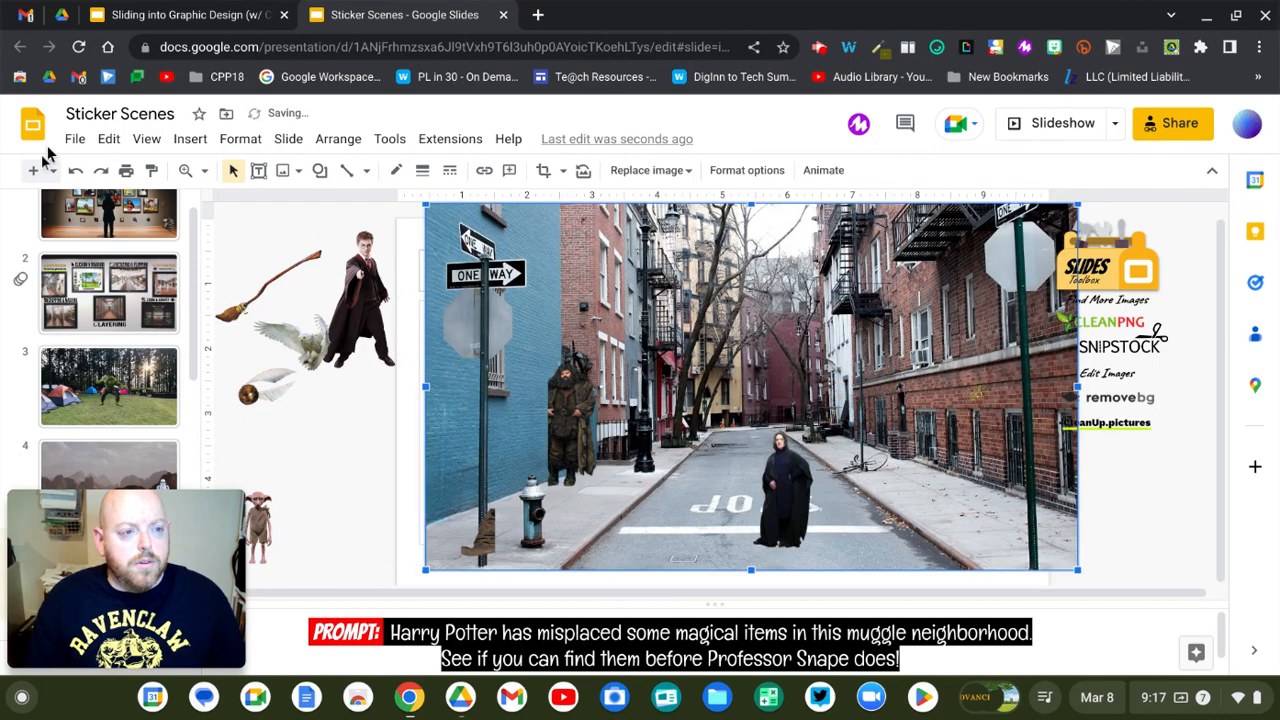
{"action": "left_click", "coordinate": [75, 172]}
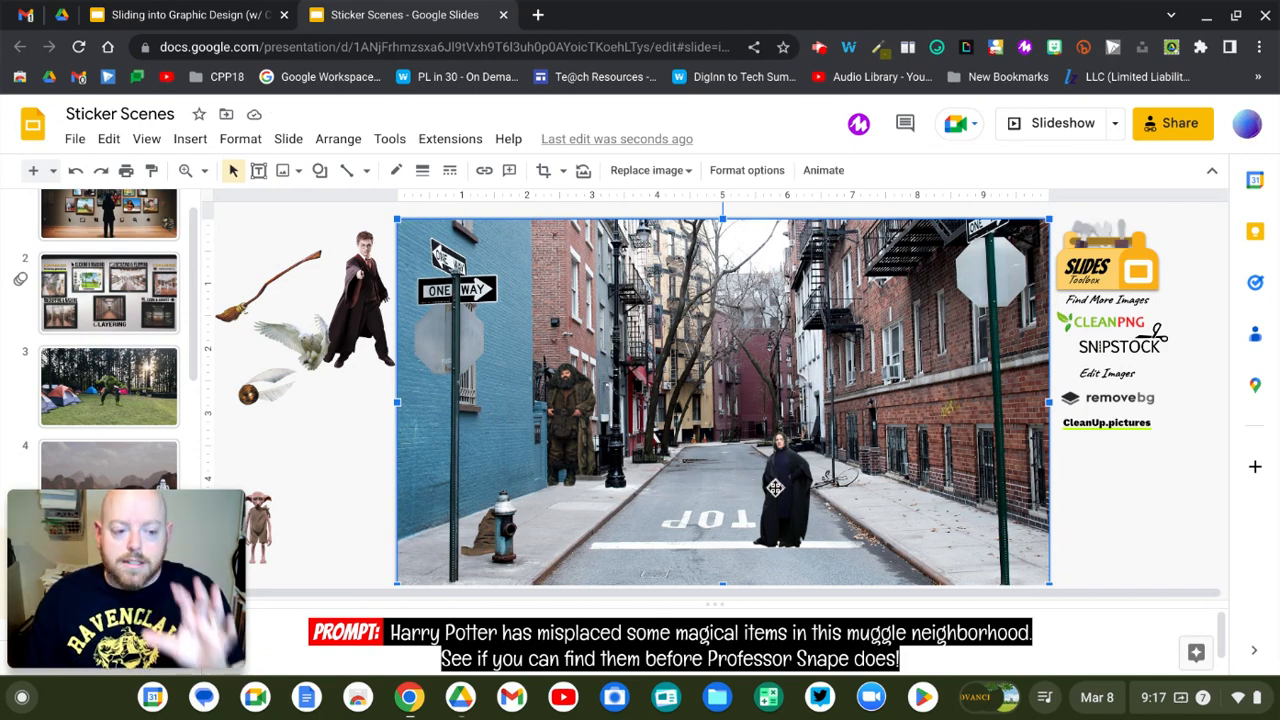
{"action": "left_click", "coordinate": [775, 487]}
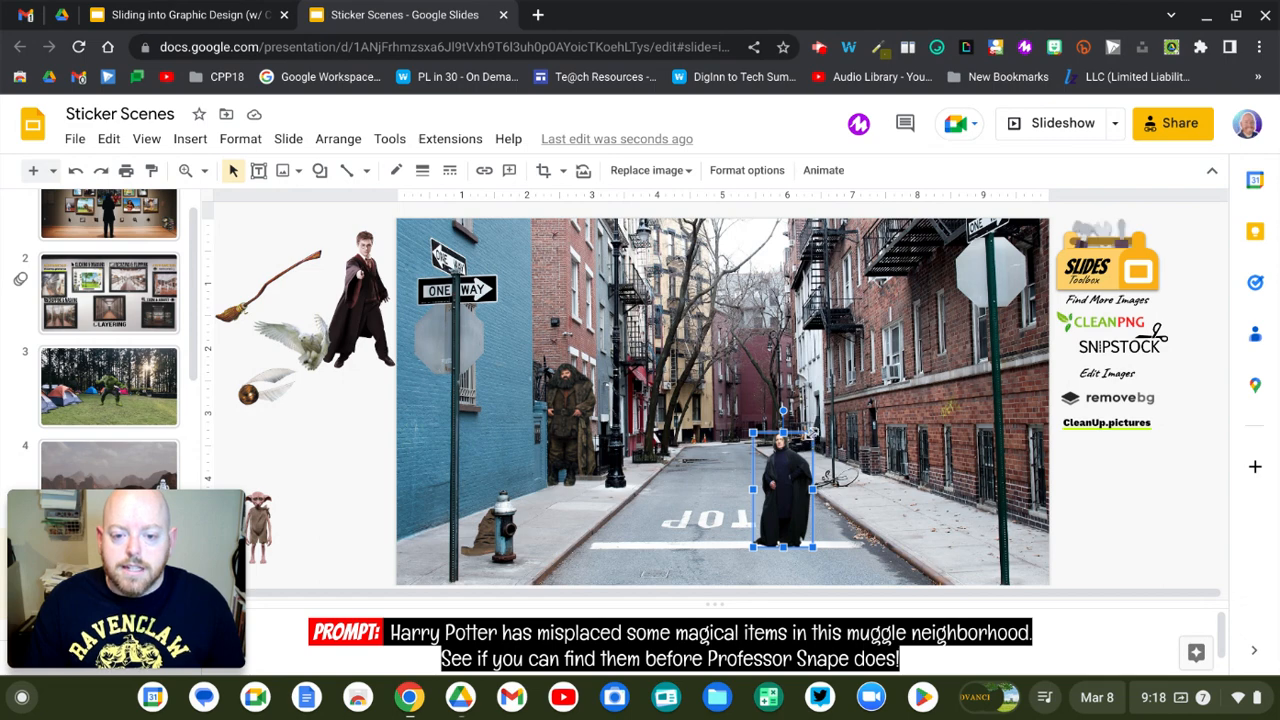
{"action": "left_click_drag", "start_coordinate": [813, 433], "coordinate": [870, 322]}
{"action": "left_click", "coordinate": [805, 452]}
{"action": "mouse_move", "coordinate": [805, 452]}
{"action": "left_mouse_down"}
{"action": "mouse_move", "coordinate": [883, 495]}
{"action": "mouse_move", "coordinate": [918, 493]}
{"action": "mouse_move", "coordinate": [928, 521]}
{"action": "left_mouse_up"}
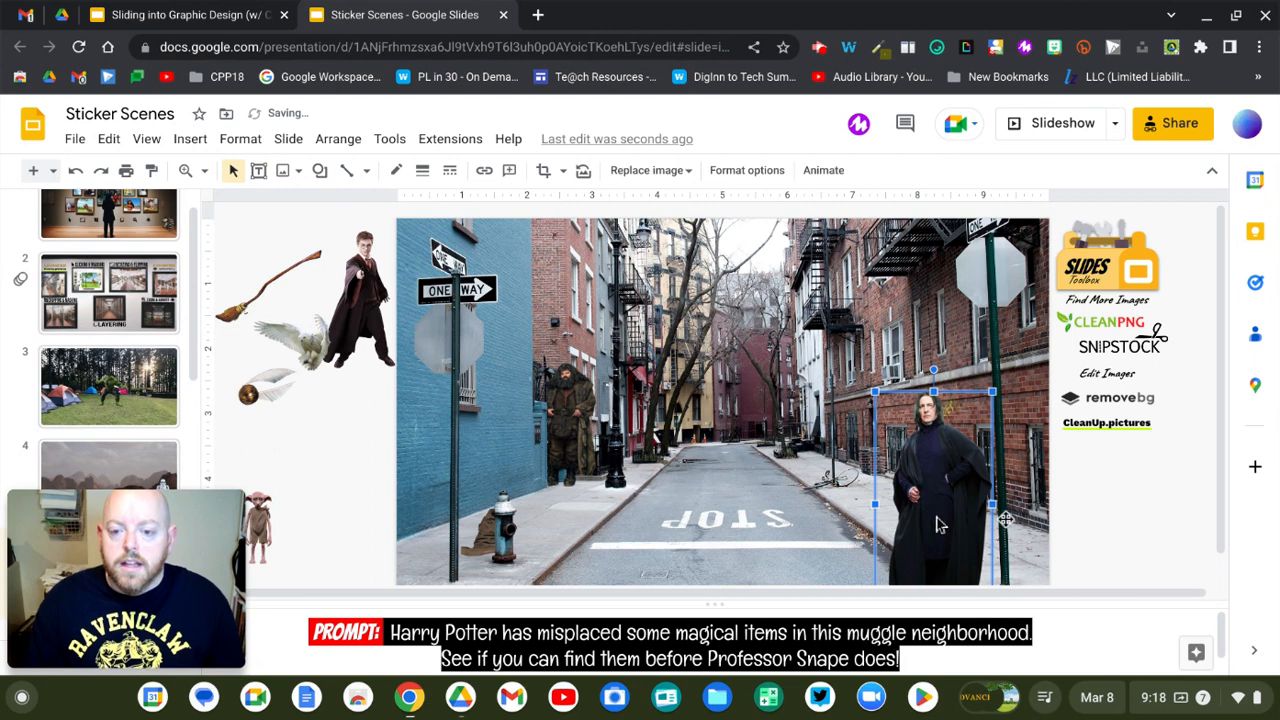
Crop the bottom of the Snape image to line up with the slide's lower edge
{"action": "scroll", "coordinate": [1065, 535], "scroll_direction": "down", "scroll_amount": 1}
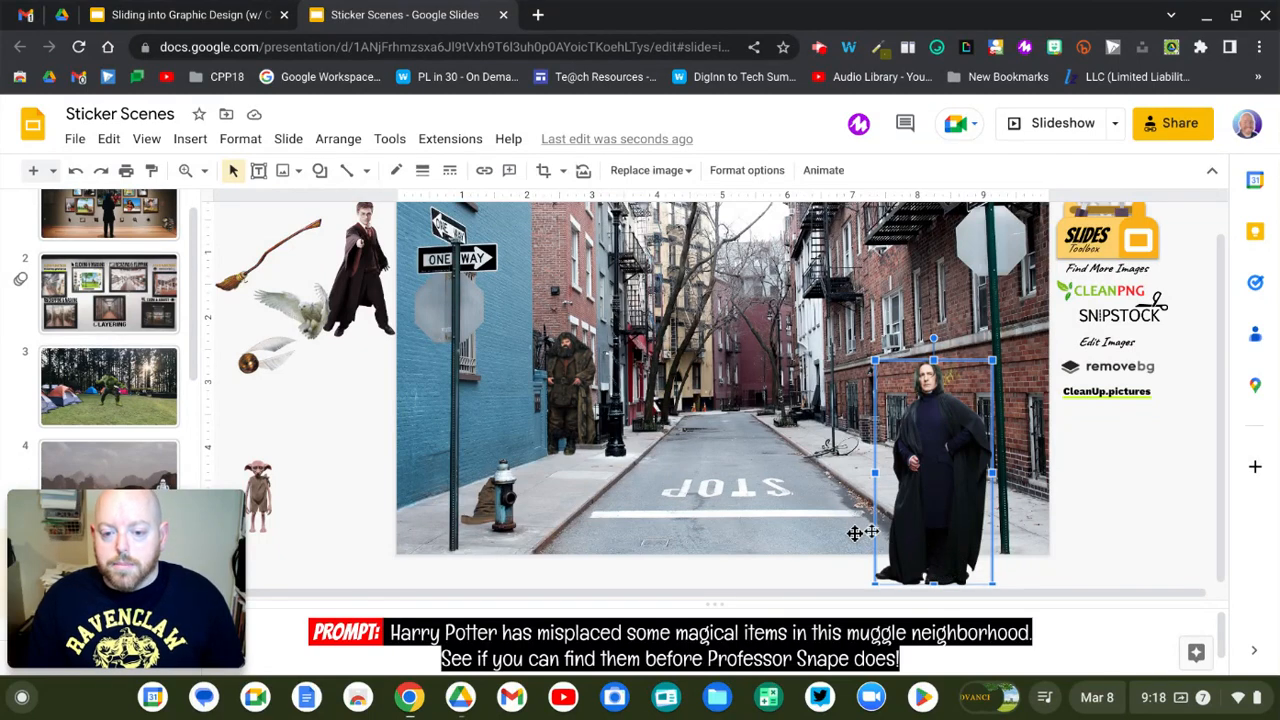
{"action": "double_click", "coordinate": [914, 543]}
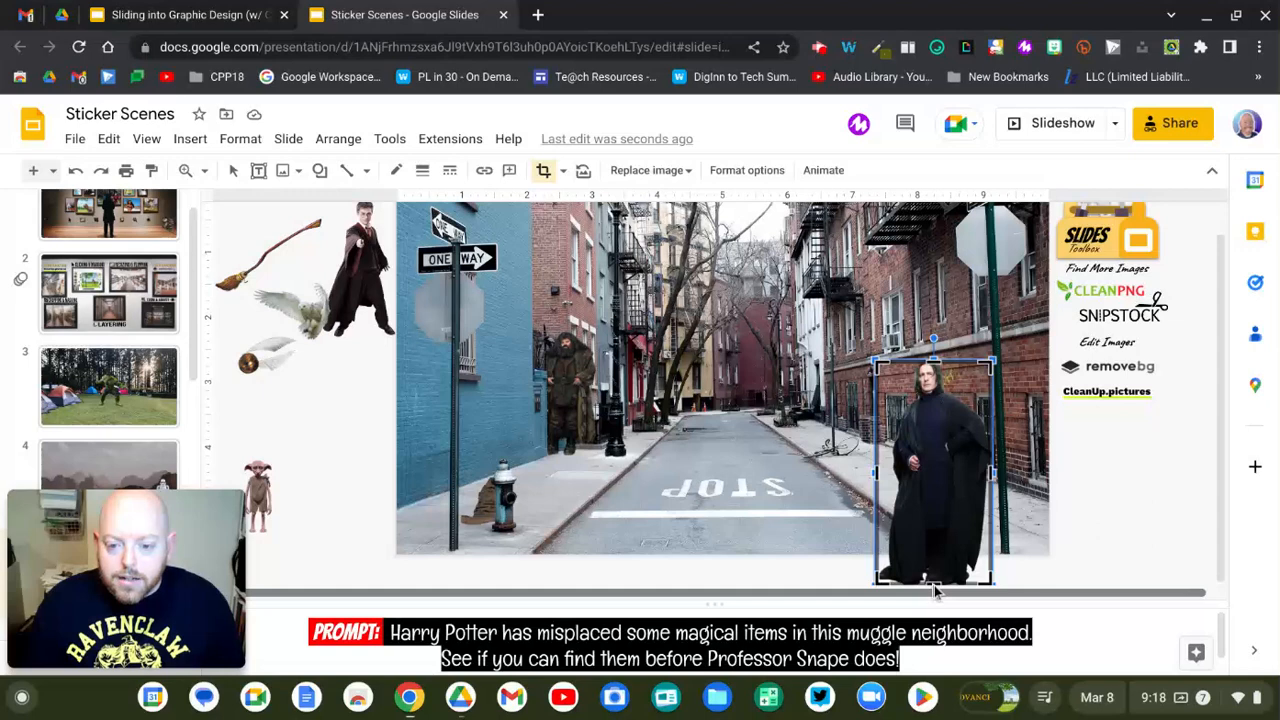
{"action": "left_click_drag", "start_coordinate": [931, 582], "coordinate": [932, 556]}
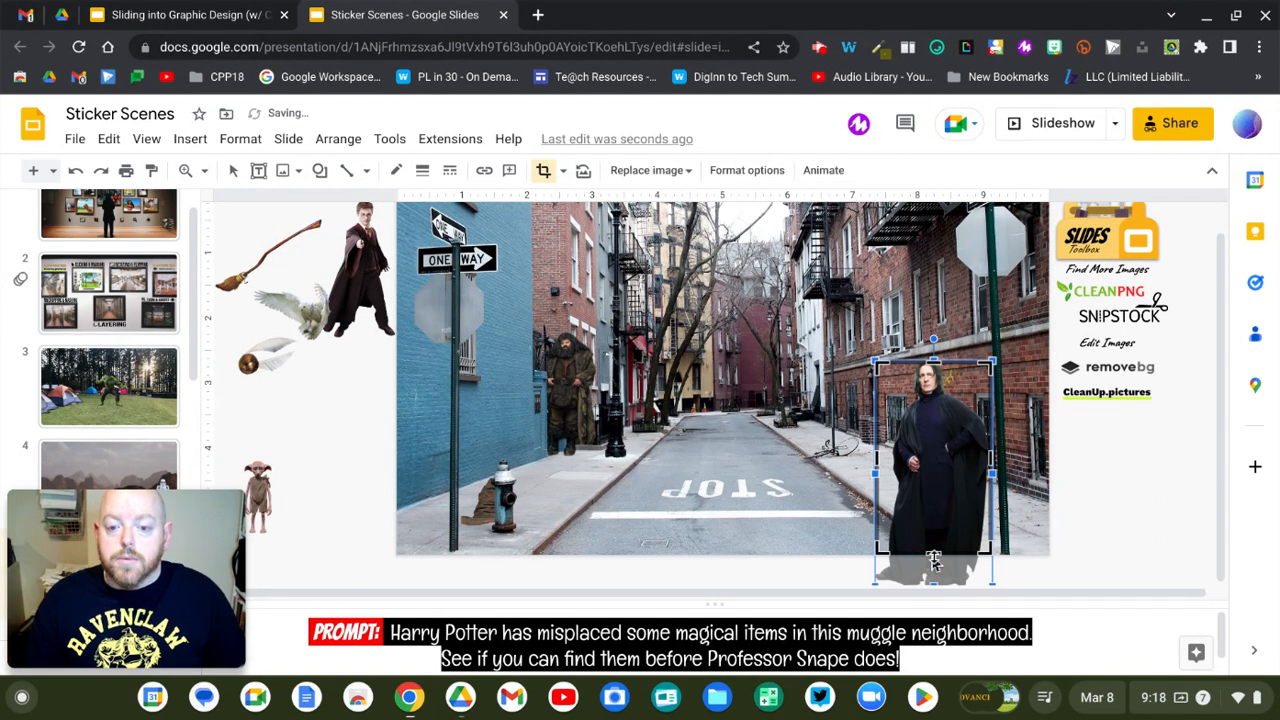
{"action": "left_click", "coordinate": [1105, 527]}
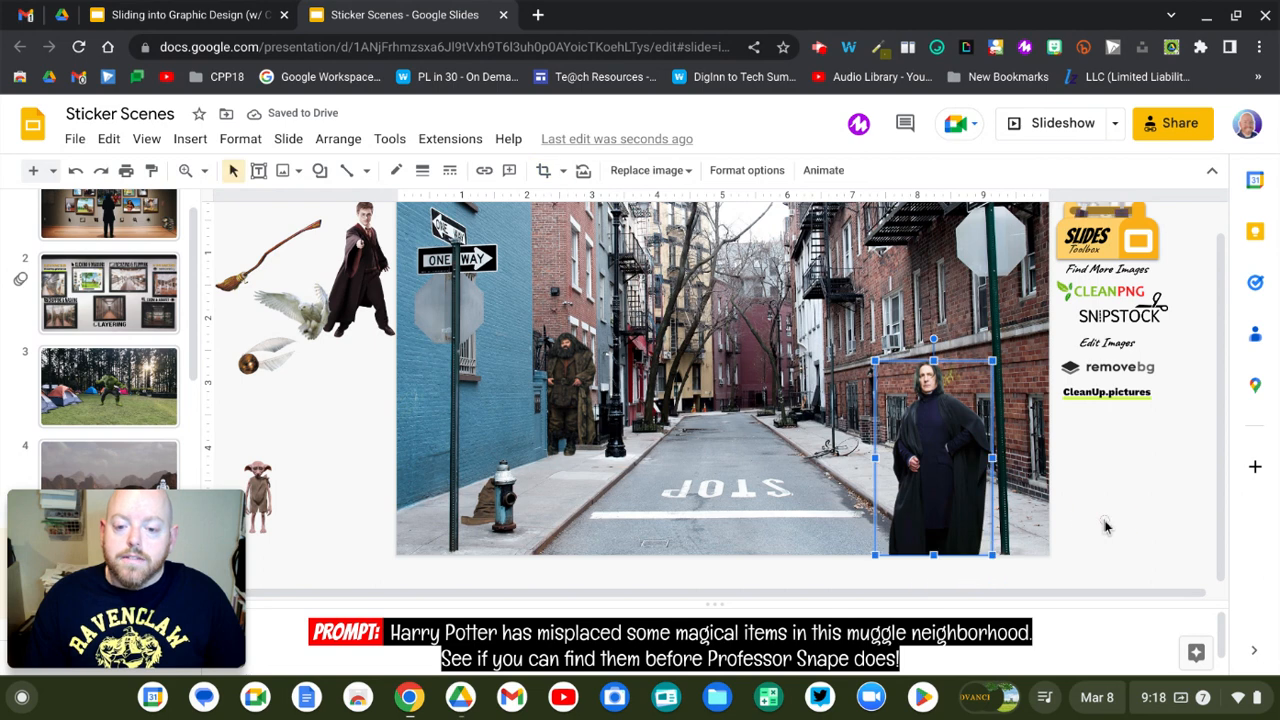
{"action": "left_click", "coordinate": [1105, 527]}
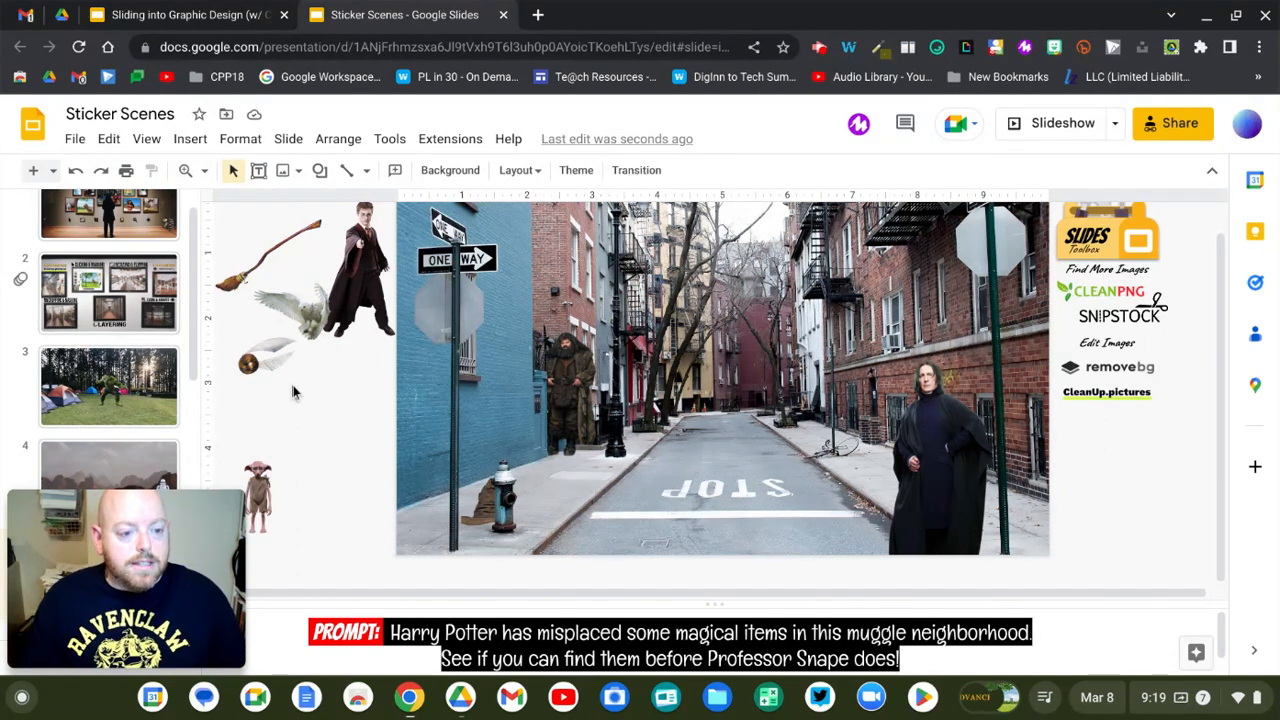
Move the Dobby image below Harry Potter, just outside the slide, and enlarge it
{"action": "left_click_drag", "start_coordinate": [266, 480], "coordinate": [342, 452]}
{"action": "left_click", "coordinate": [350, 428]}
{"action": "left_click_drag", "start_coordinate": [353, 425], "coordinate": [379, 412]}
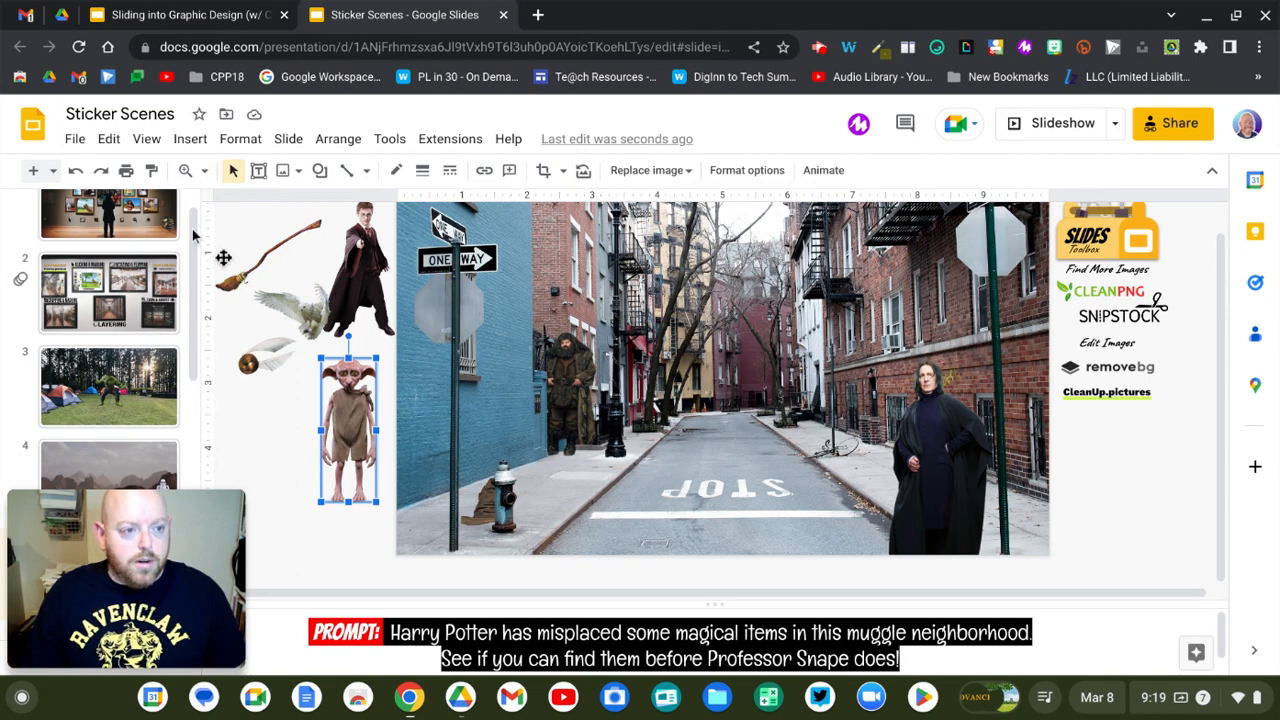
Duplicate the Dobby image, place the copy on the street near the right curb, and shrink it
{"action": "left_click", "coordinate": [108, 142]}
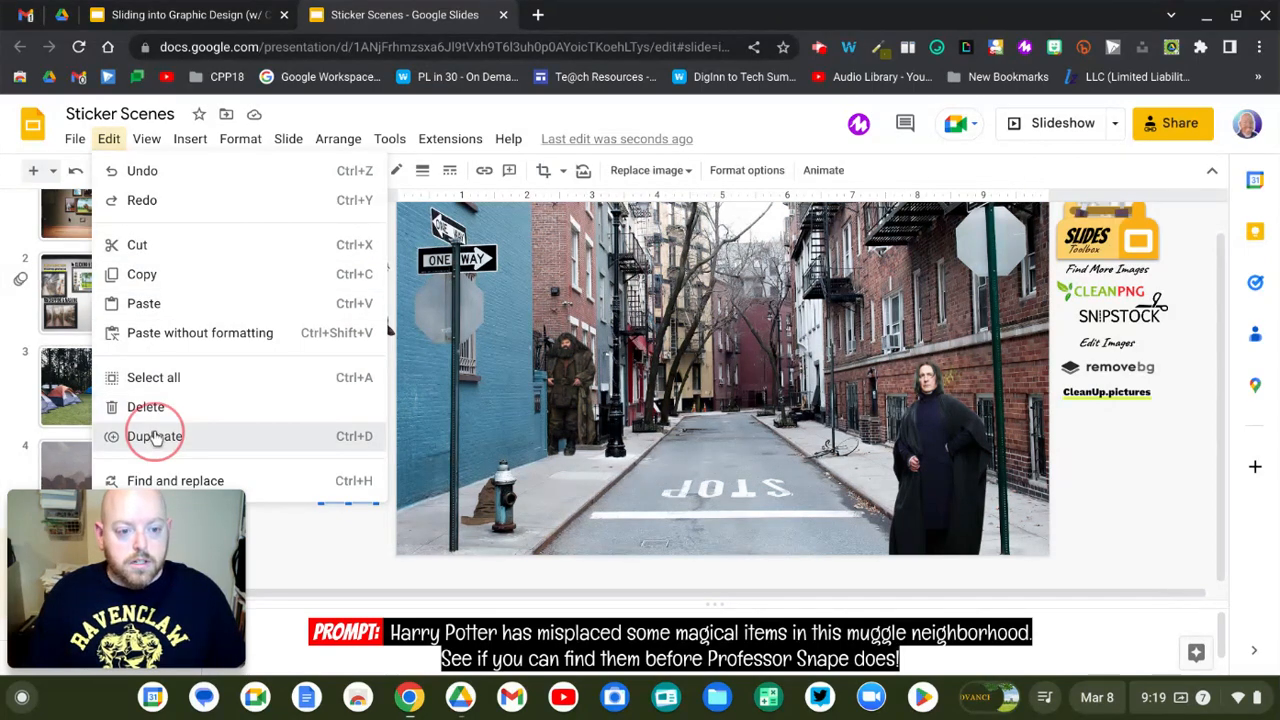
{"action": "left_click", "coordinate": [155, 437]}
{"action": "left_click_drag", "start_coordinate": [338, 431], "coordinate": [785, 414]}
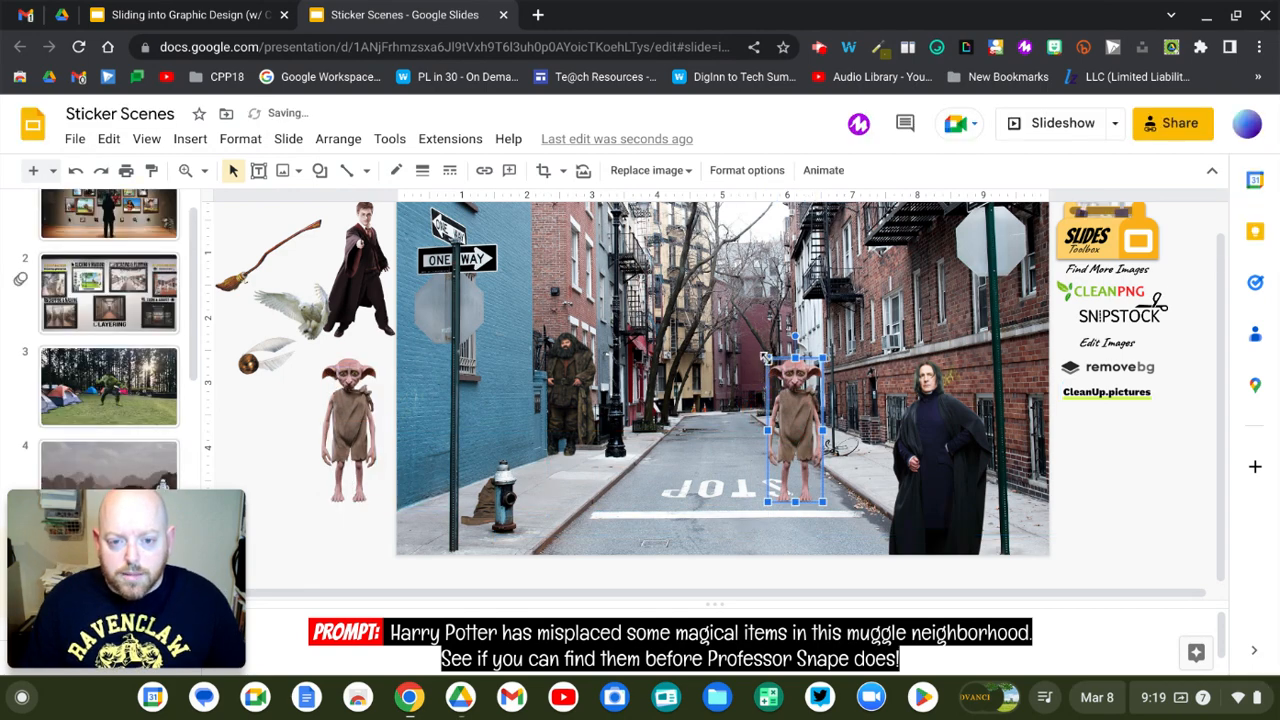
{"action": "left_click_drag", "start_coordinate": [767, 358], "coordinate": [803, 461]}
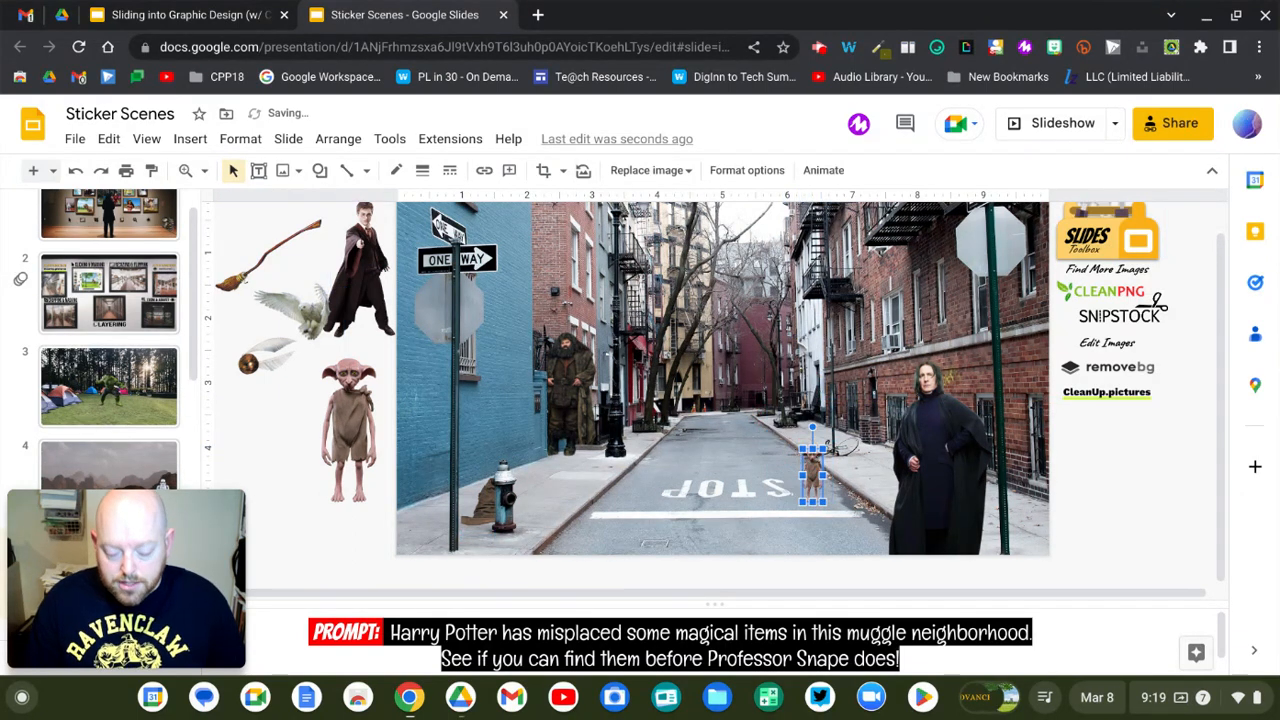
Move the small Dobby copy up to the distant right sidewalk beside the bicycles and shrink it further to suit the distance
{"action": "key", "text": "Up"}
{"action": "key", "text": "Up"}
{"action": "key", "text": "Up"}
{"action": "key", "text": "Up"}
{"action": "key", "text": "Up"}
{"action": "key", "text": "Up"}
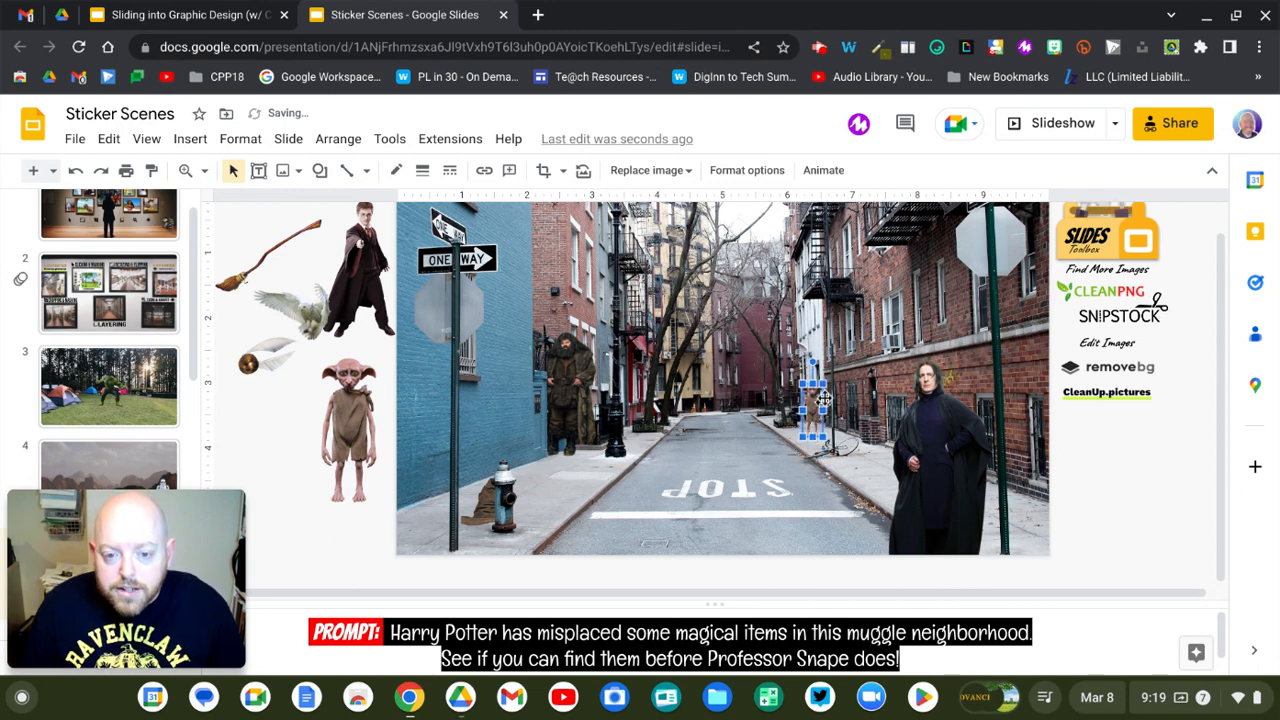
{"action": "left_click_drag", "start_coordinate": [822, 384], "coordinate": [817, 405]}
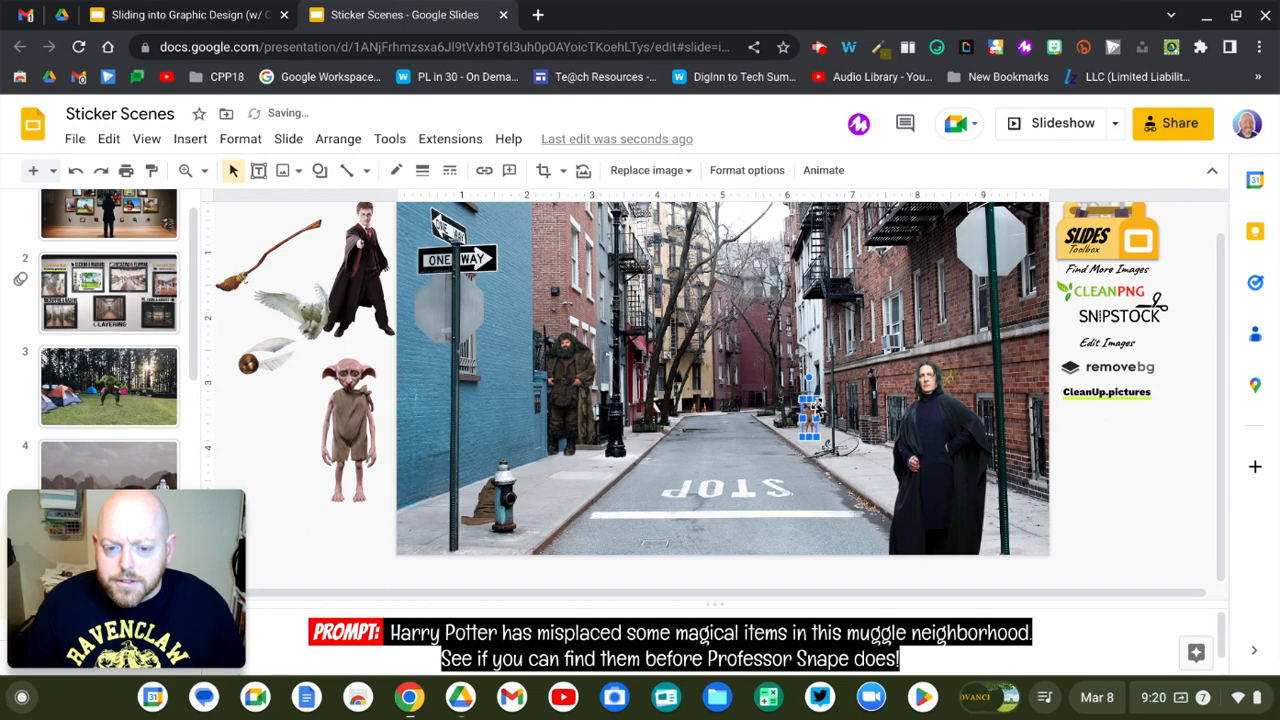
{"action": "left_click", "coordinate": [307, 537]}
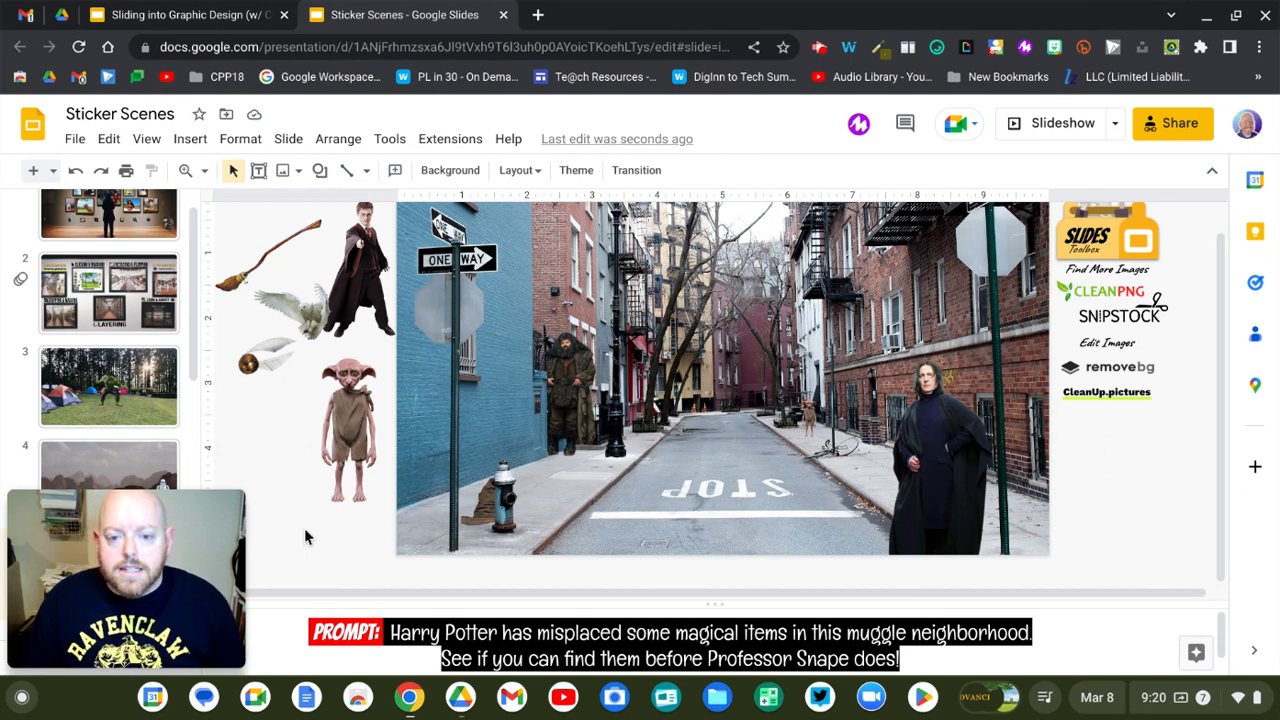
Move the large Dobby image down beside the slide's lower left corner and mask it with an oval shape
{"action": "left_click_drag", "start_coordinate": [339, 421], "coordinate": [355, 477]}
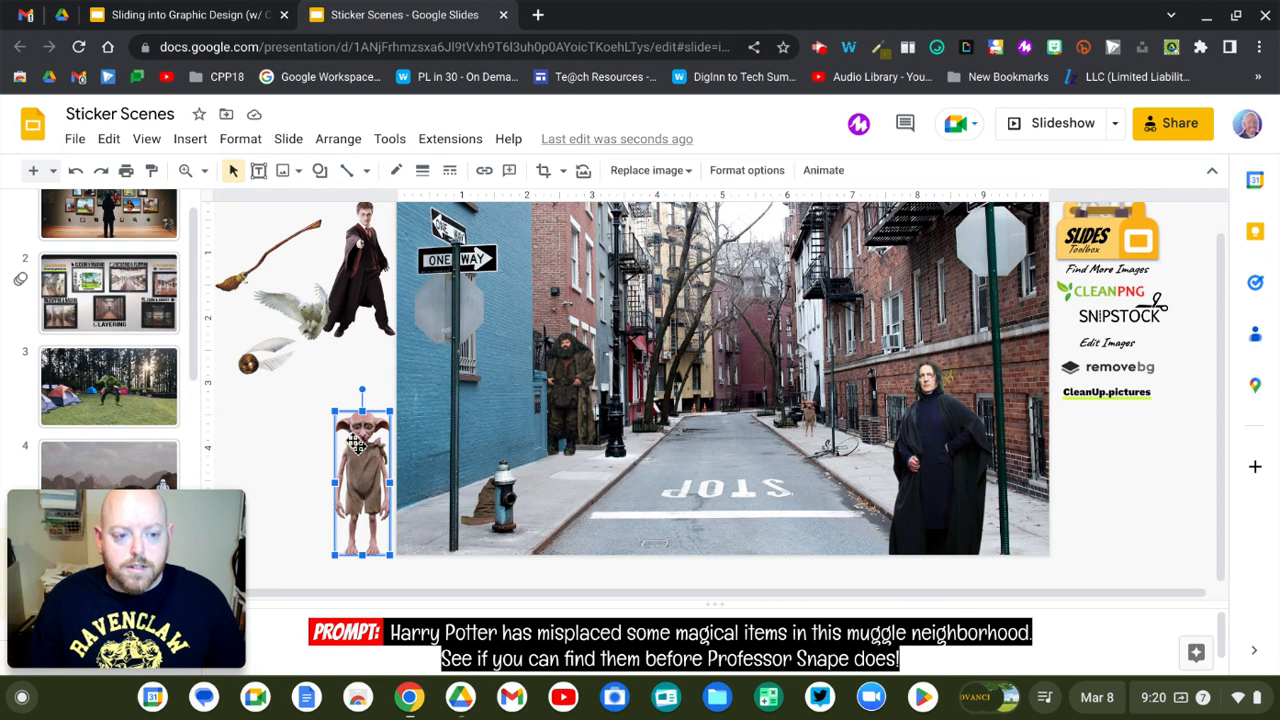
{"action": "left_click", "coordinate": [544, 172]}
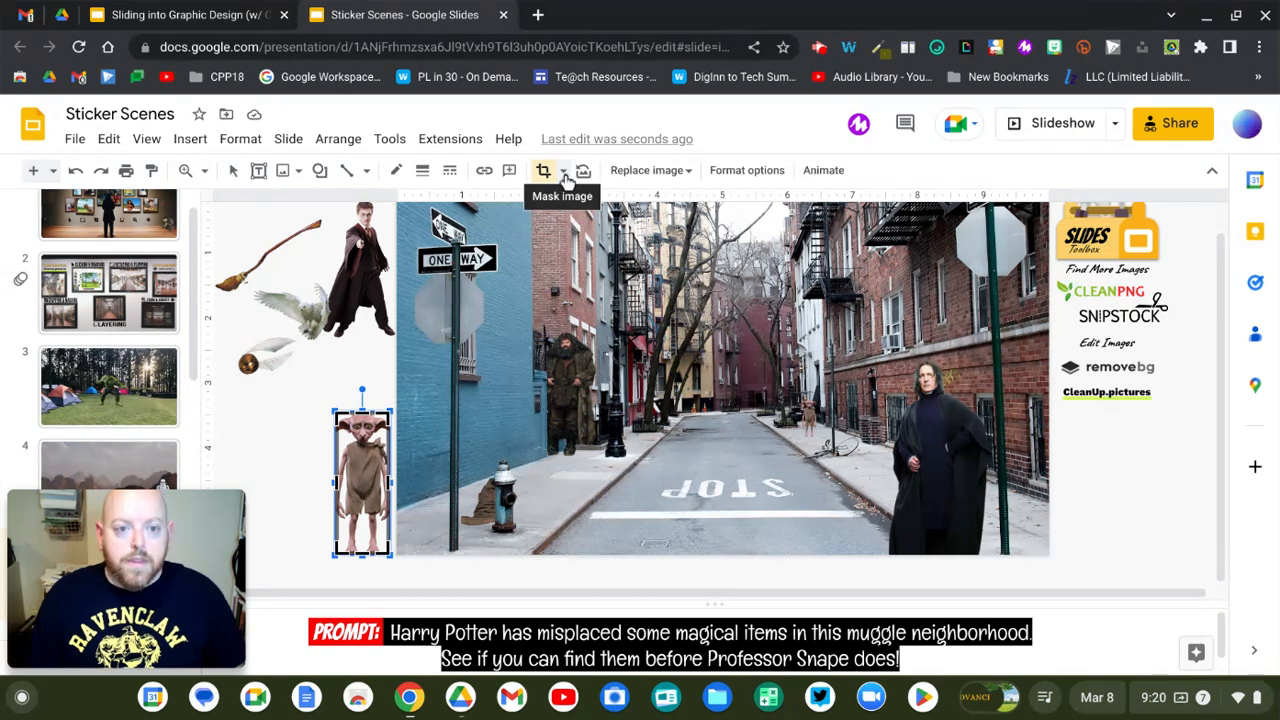
{"action": "left_click", "coordinate": [565, 176]}
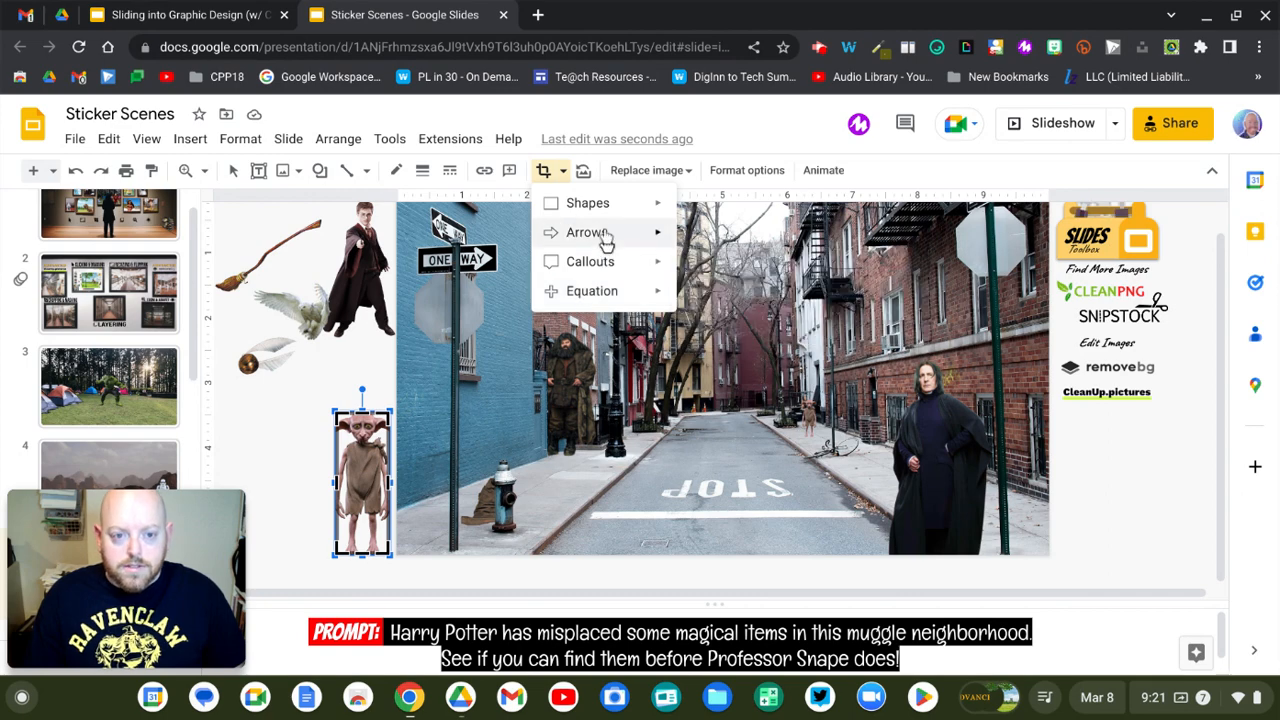
{"action": "mouse_move", "coordinate": [608, 204]}
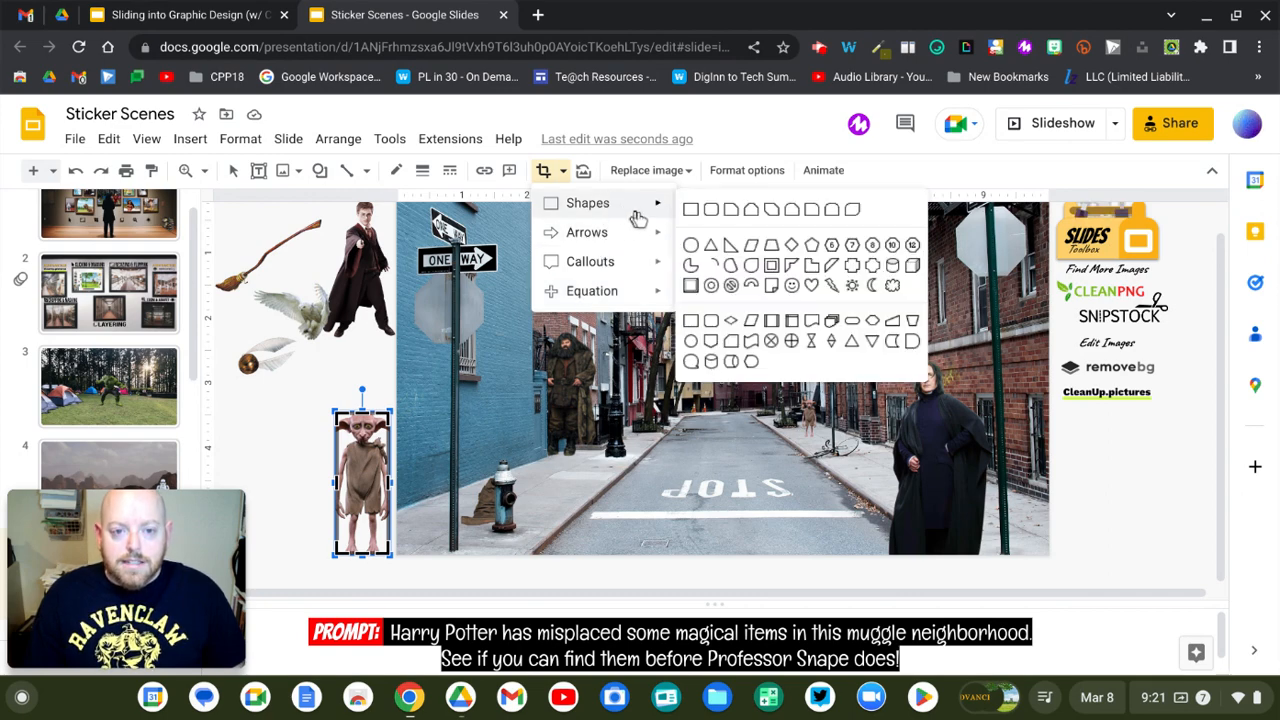
{"action": "left_click", "coordinate": [689, 247]}
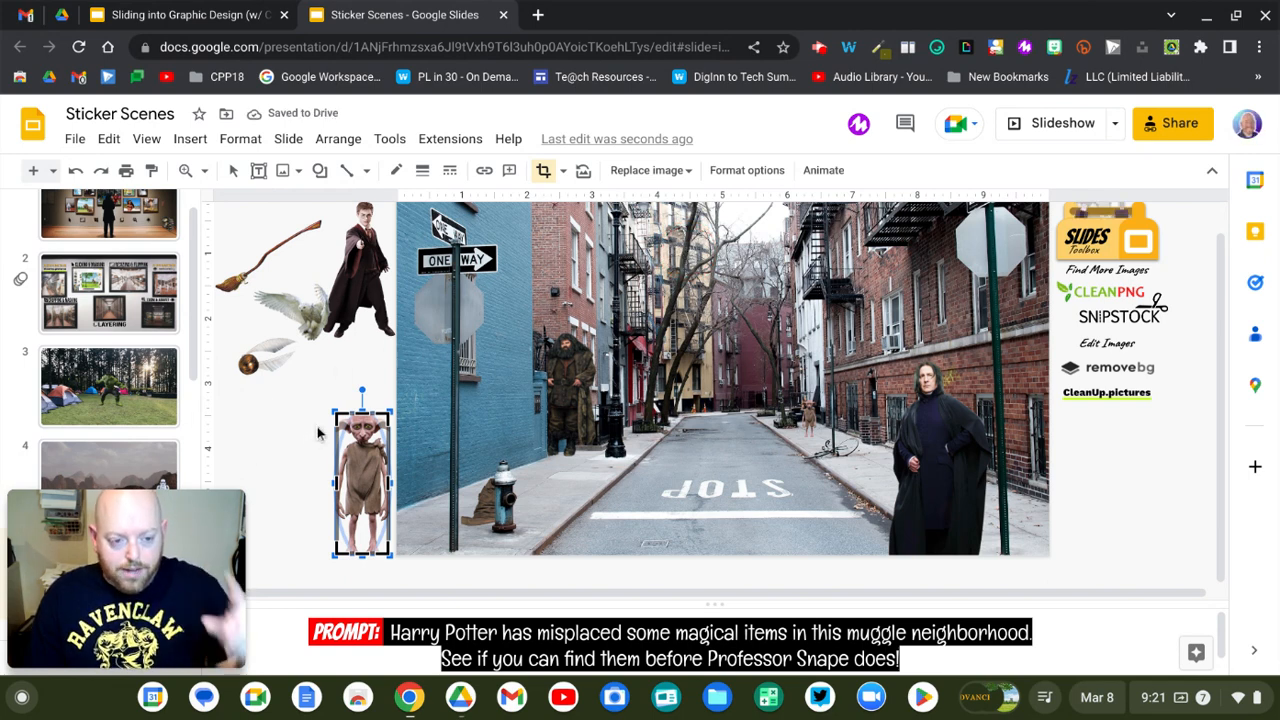
{"action": "left_click", "coordinate": [320, 445]}
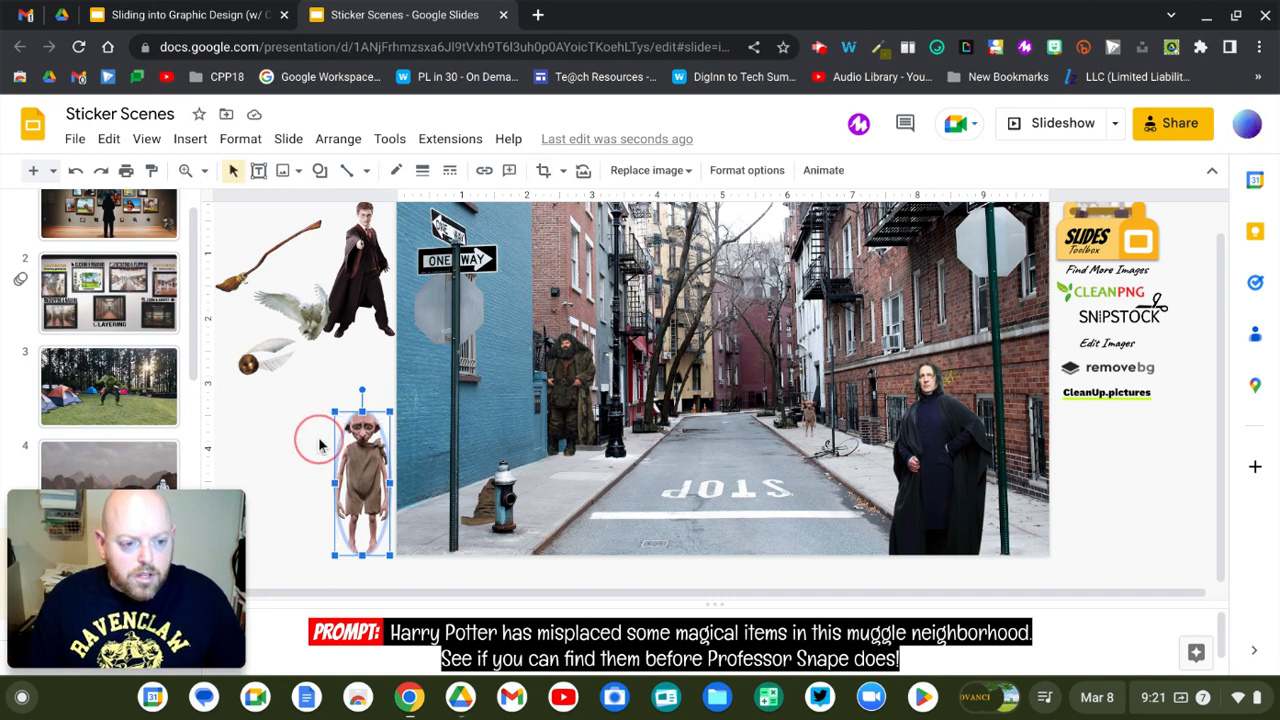
{"action": "left_click", "coordinate": [320, 445]}
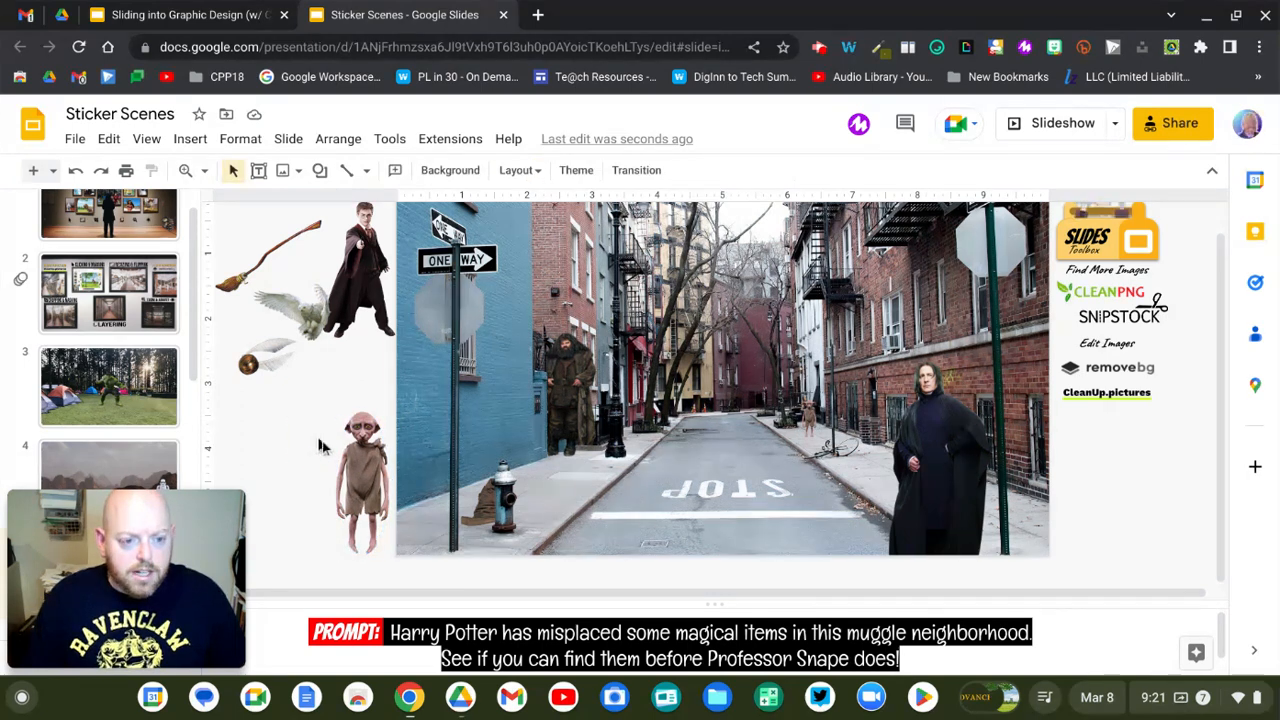
Crop the oval-masked Dobby to a circle around the head and shoulders, and move it down level with the slide's lower edge
{"action": "left_click", "coordinate": [366, 470]}
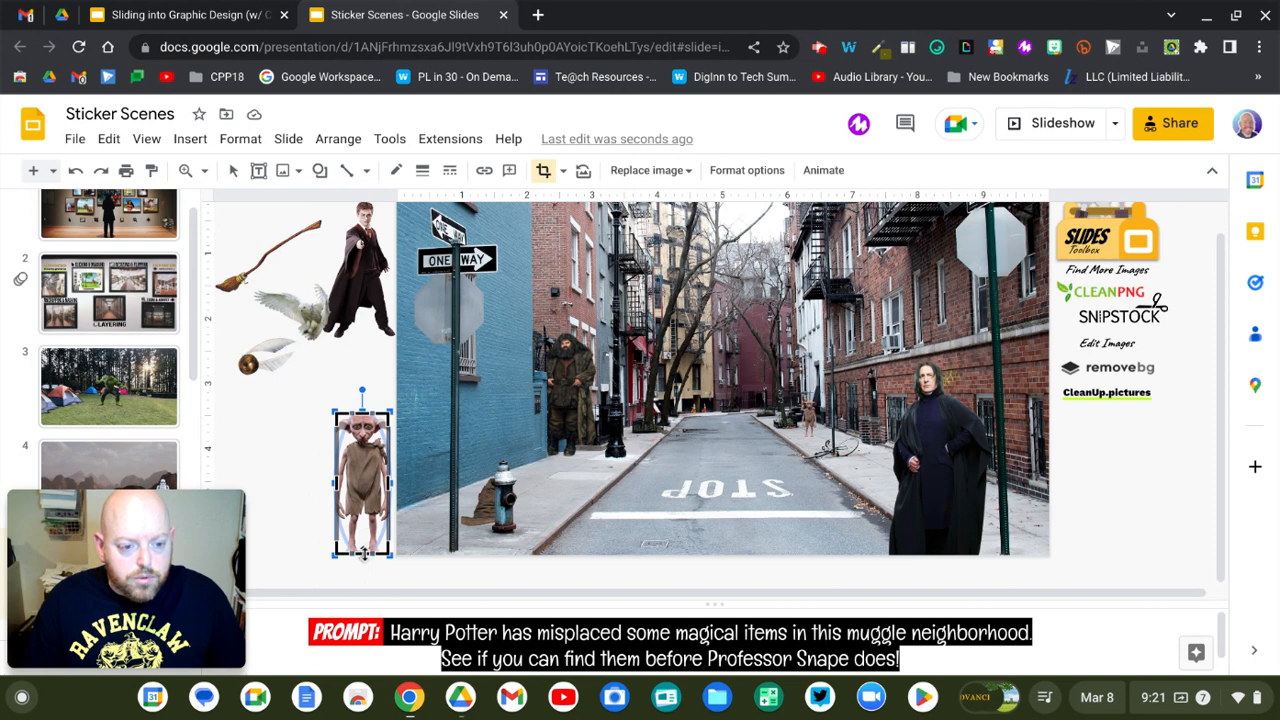
{"action": "left_click", "coordinate": [379, 478]}
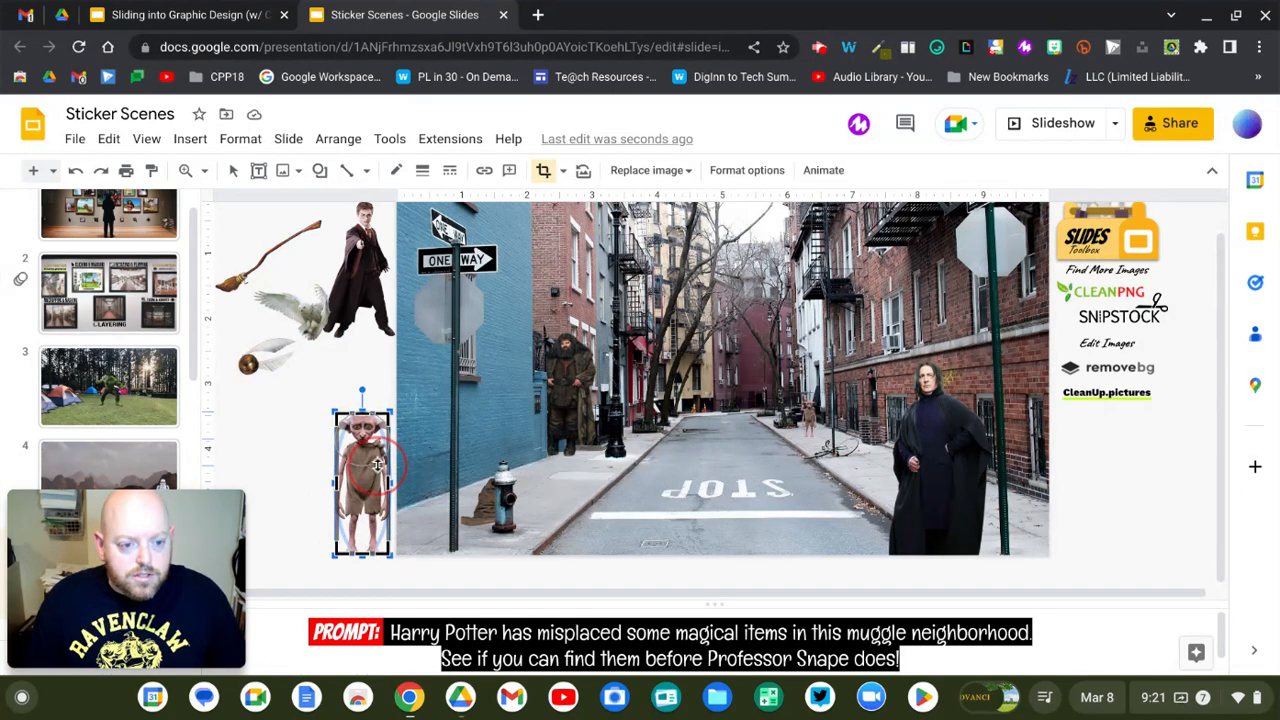
{"action": "left_click_drag", "start_coordinate": [363, 552], "coordinate": [379, 465]}
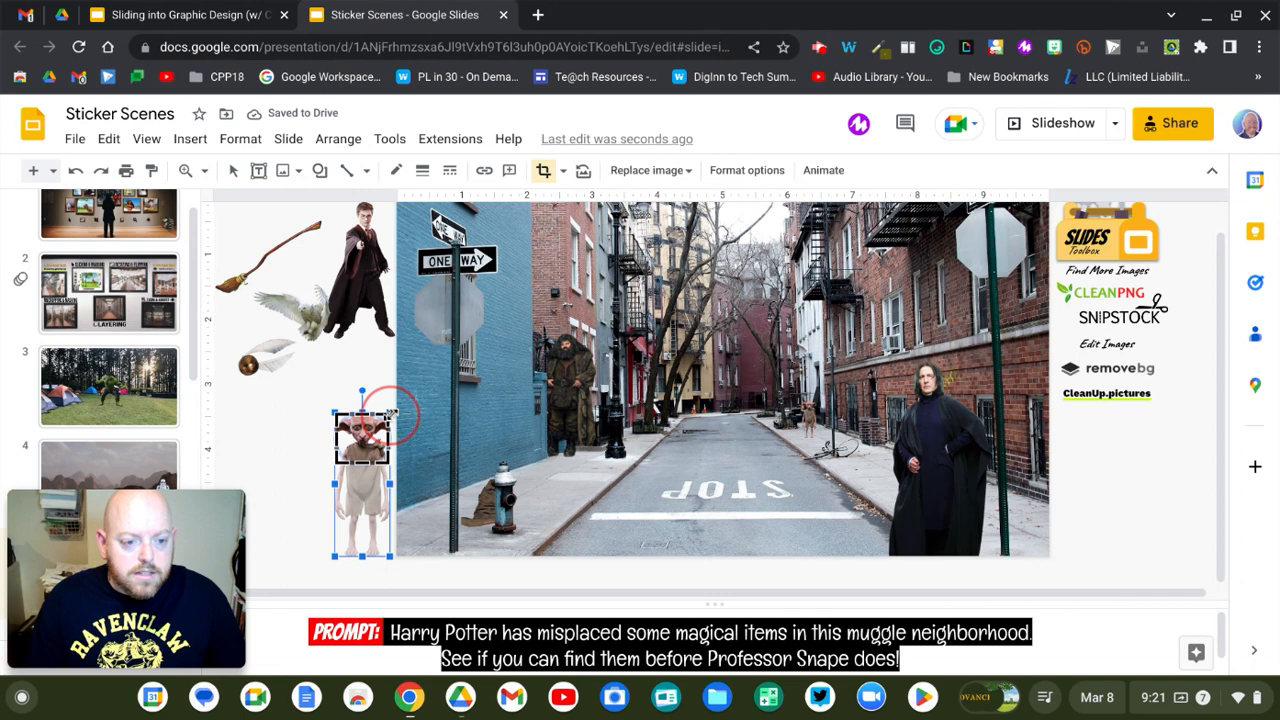
{"action": "left_click_drag", "start_coordinate": [391, 412], "coordinate": [396, 405]}
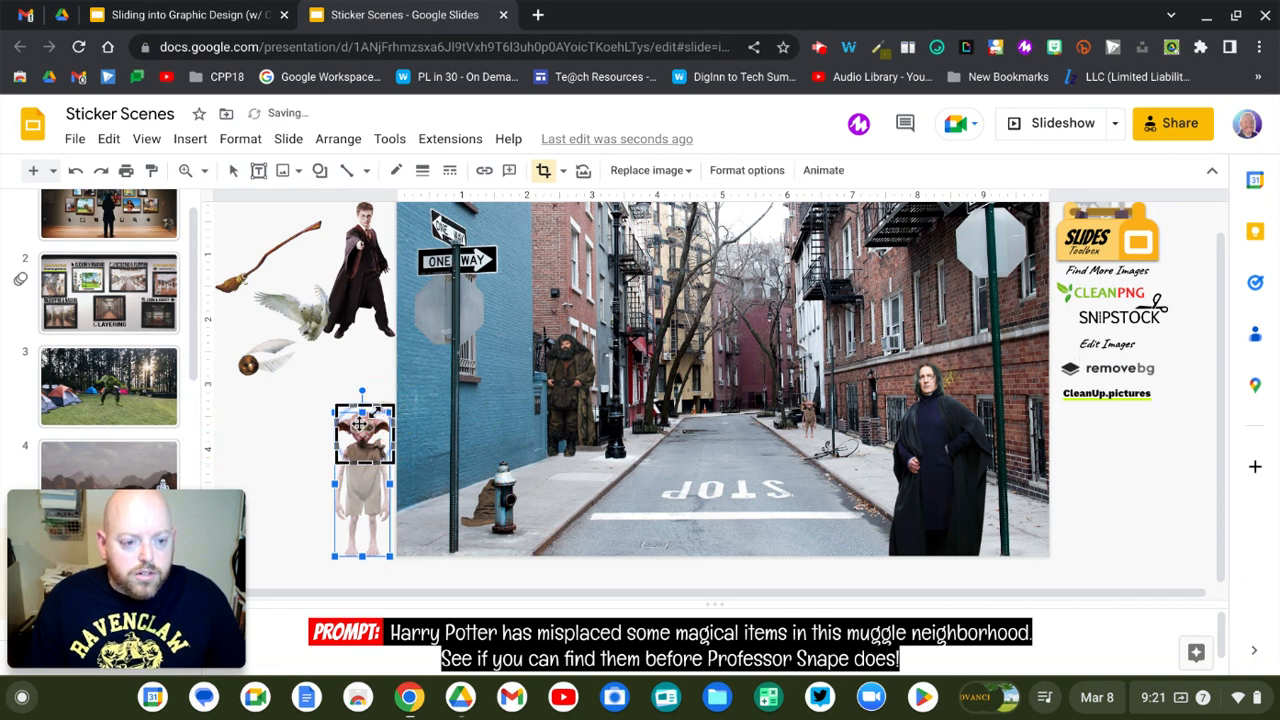
{"action": "left_click_drag", "start_coordinate": [337, 403], "coordinate": [326, 400]}
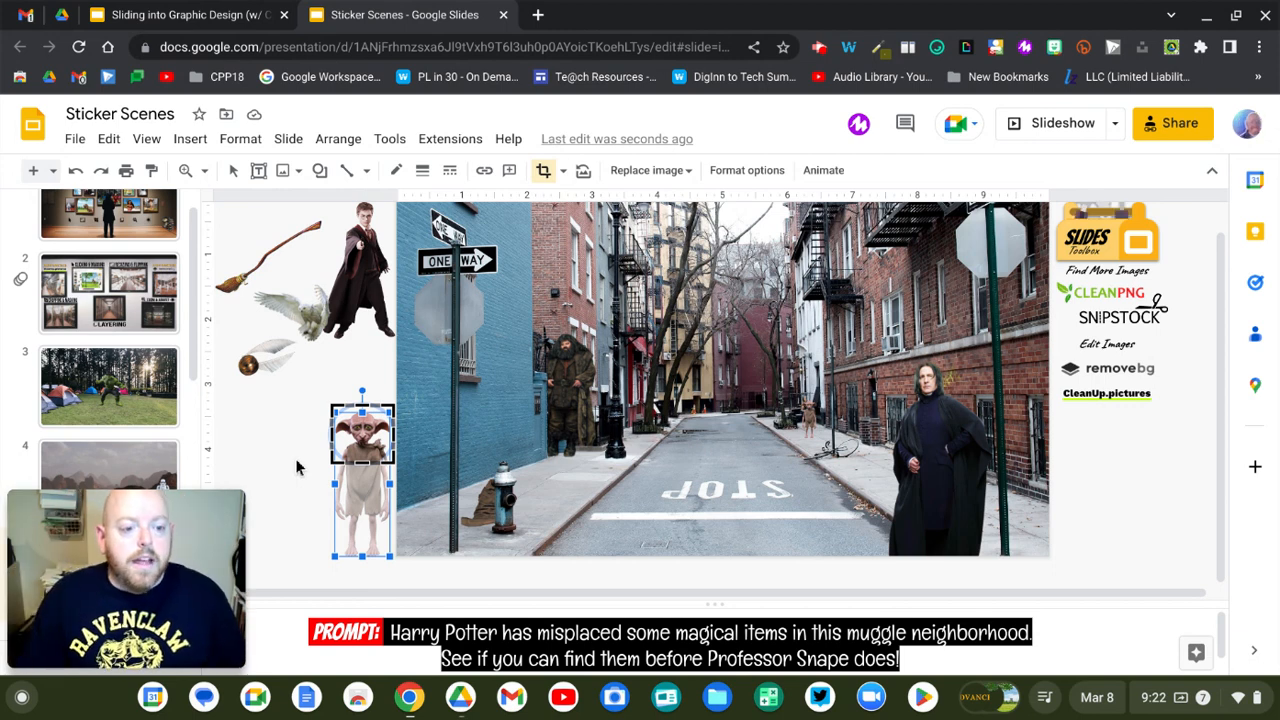
{"action": "key", "text": "Return"}
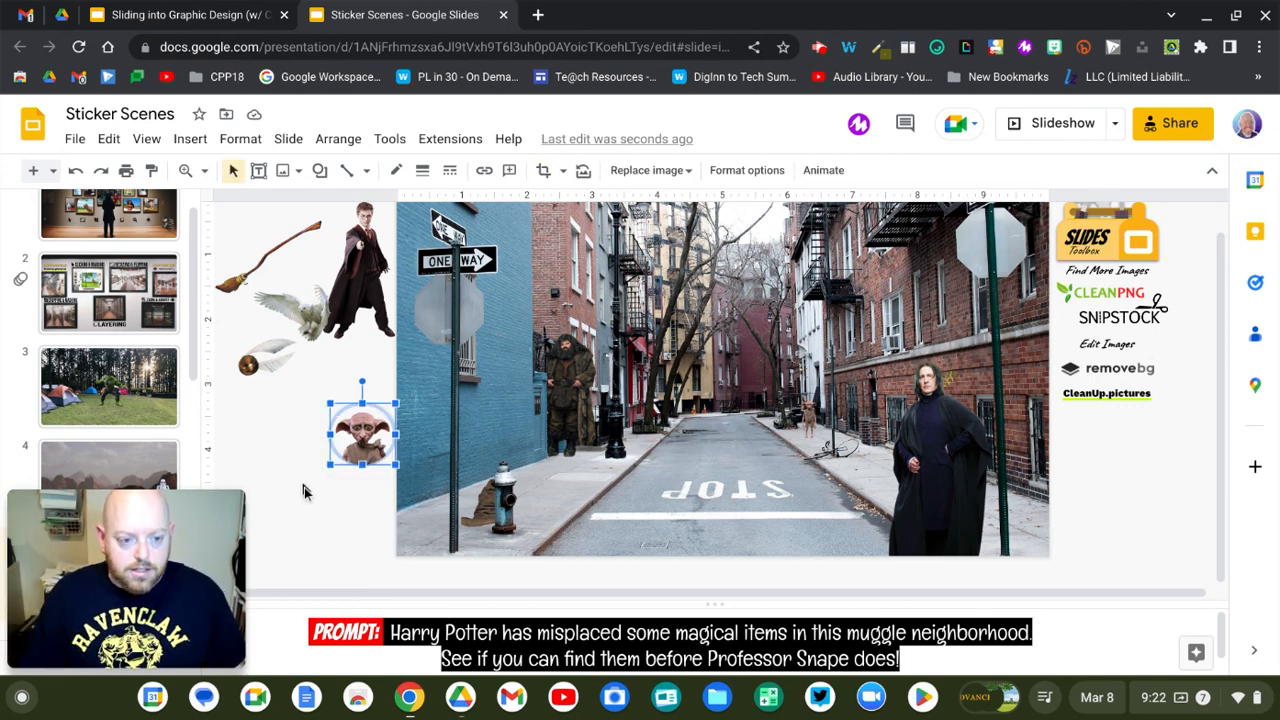
{"action": "left_click", "coordinate": [305, 492]}
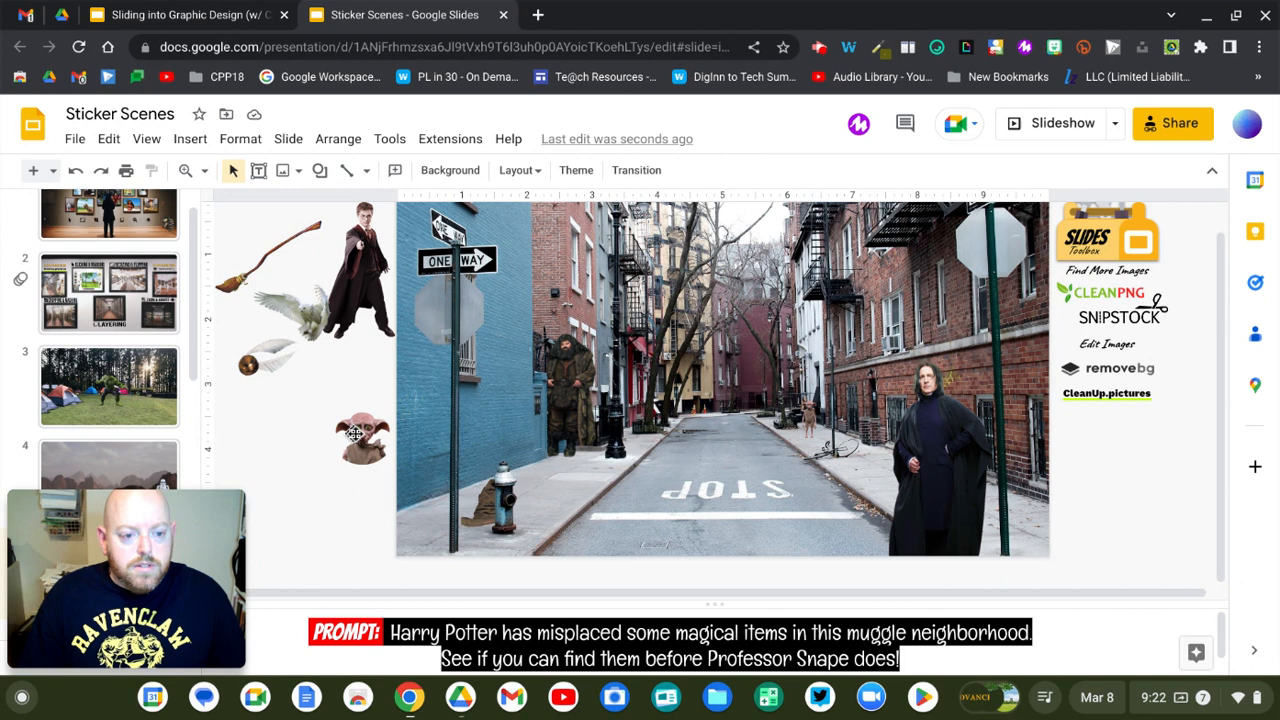
{"action": "left_click_drag", "start_coordinate": [350, 430], "coordinate": [353, 525]}
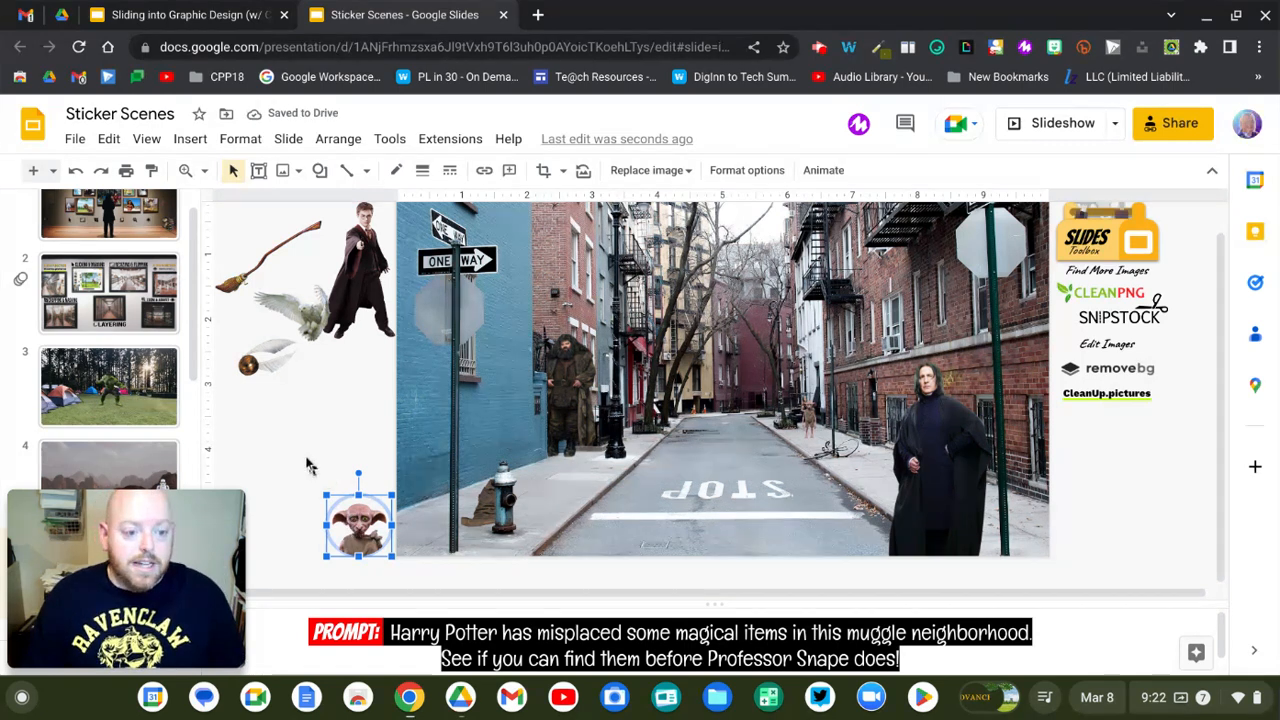
{"action": "left_click", "coordinate": [305, 461]}
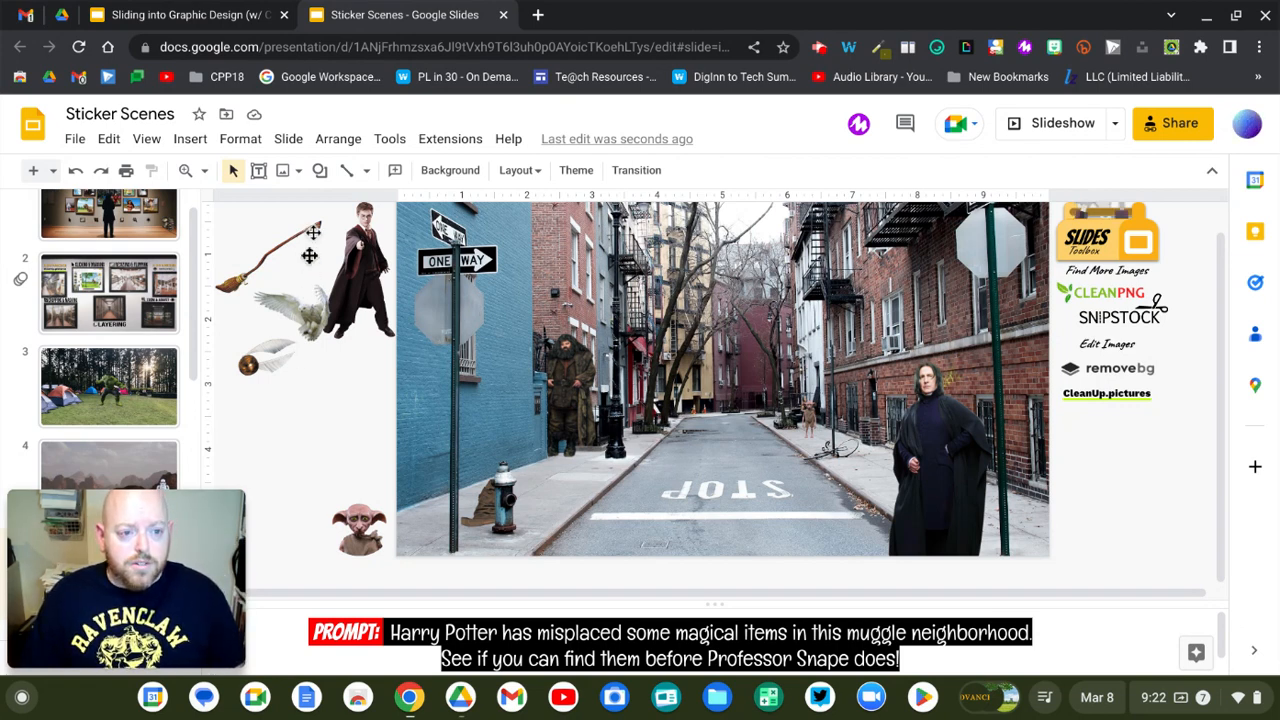
Draw a circle just above the cropped Dobby head, about the same size as it, and fill it with purple
{"action": "left_click", "coordinate": [320, 175]}
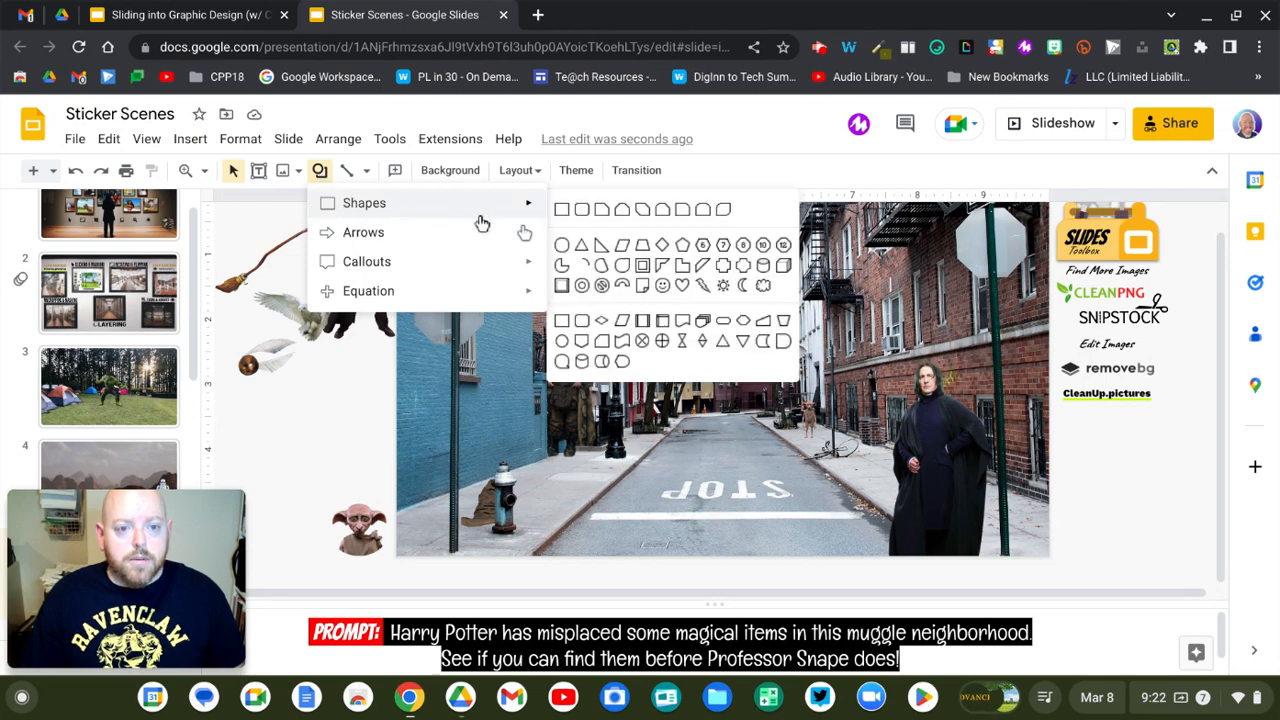
{"action": "mouse_move", "coordinate": [533, 233]}
{"action": "mouse_move", "coordinate": [531, 206]}
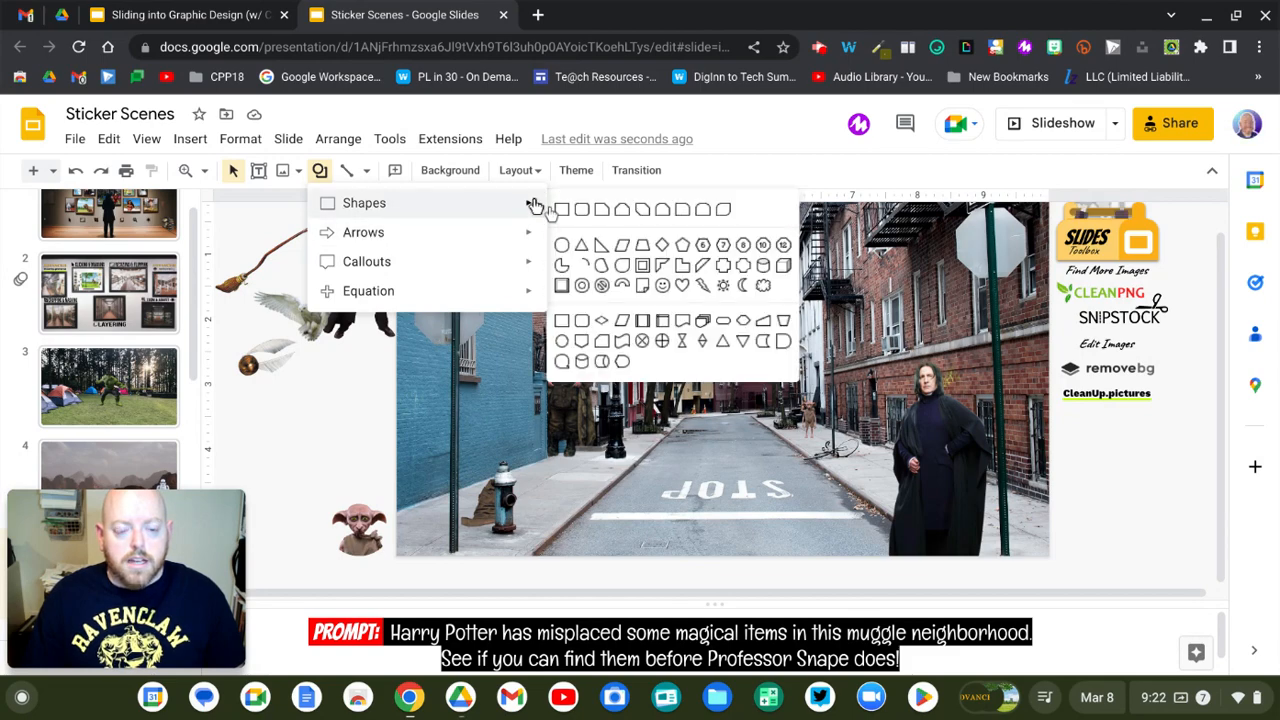
{"action": "left_click", "coordinate": [562, 247]}
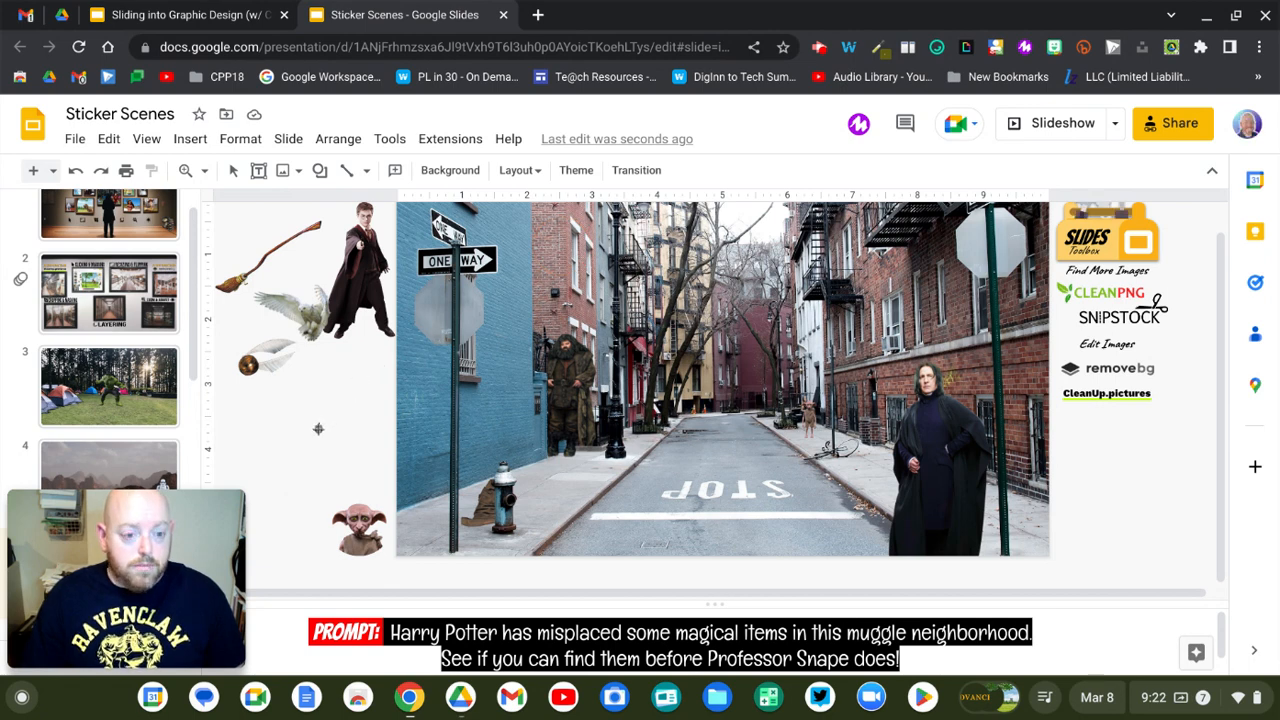
{"action": "left_click_drag", "start_coordinate": [318, 428], "coordinate": [352, 481]}
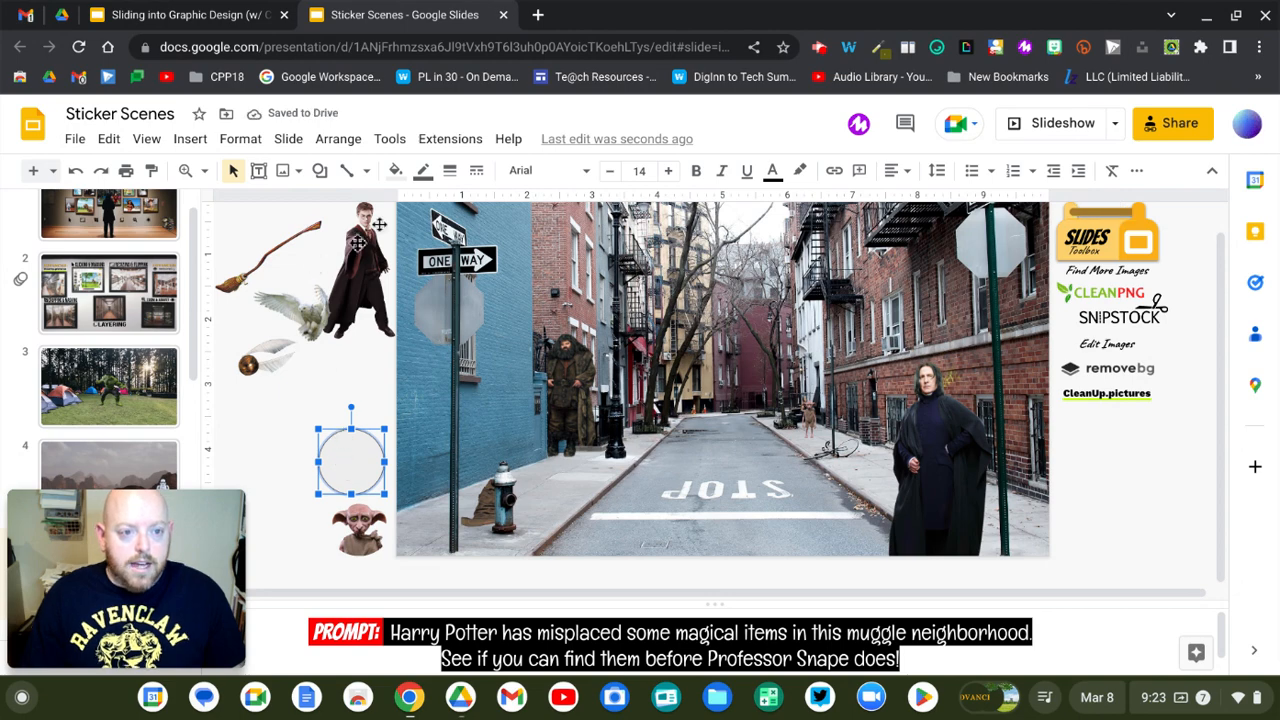
{"action": "left_click", "coordinate": [396, 172]}
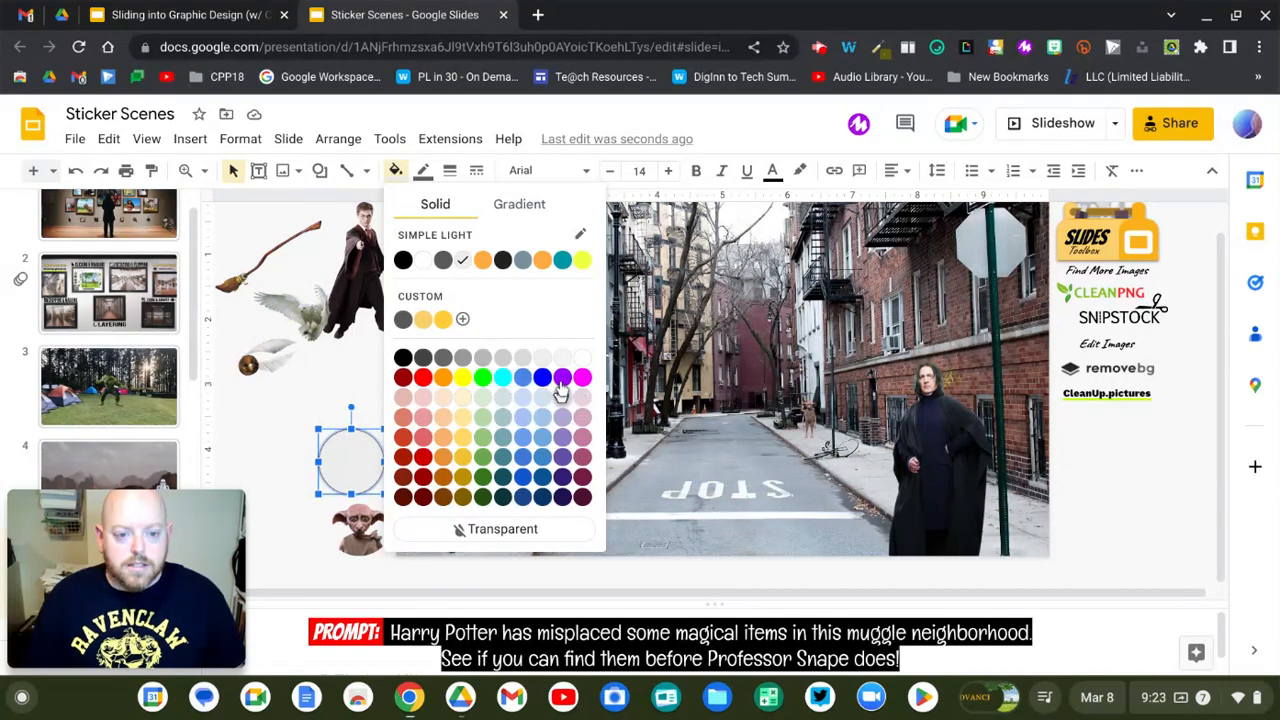
{"action": "left_click", "coordinate": [562, 378]}
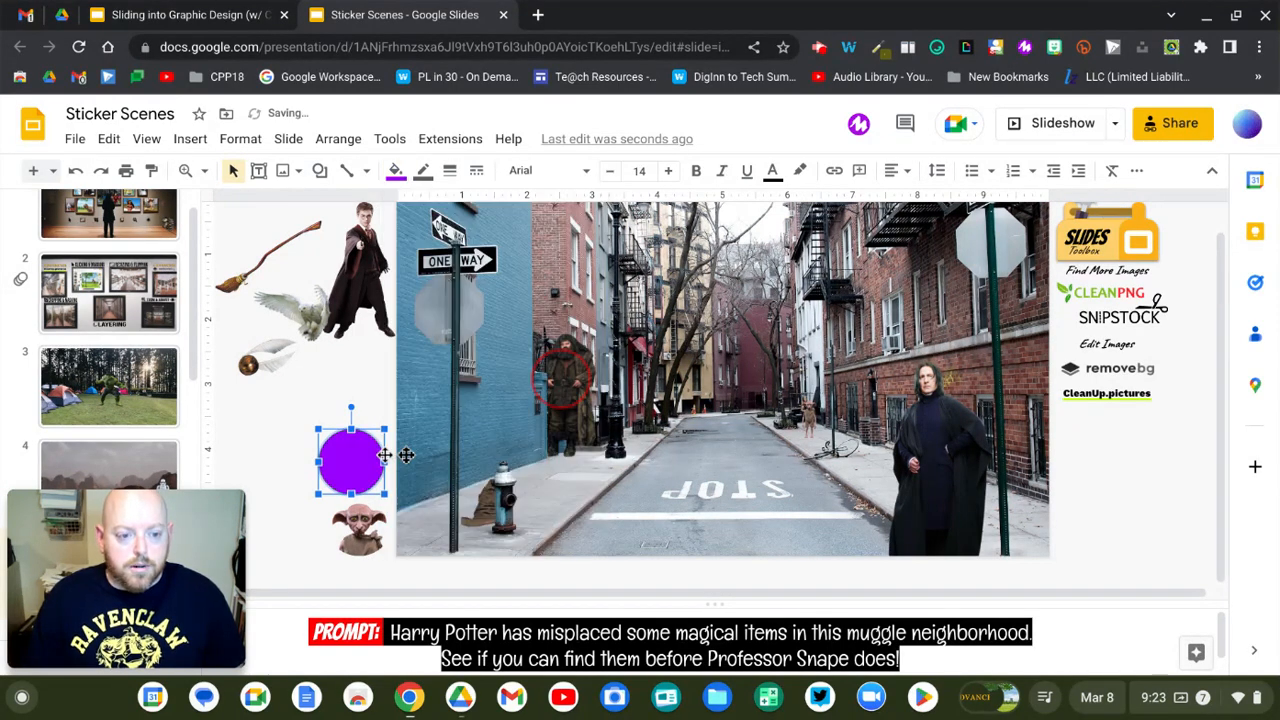
Align the purple circle over the cropped Dobby head and send the circle to the back
{"action": "left_click_drag", "start_coordinate": [366, 458], "coordinate": [368, 527]}
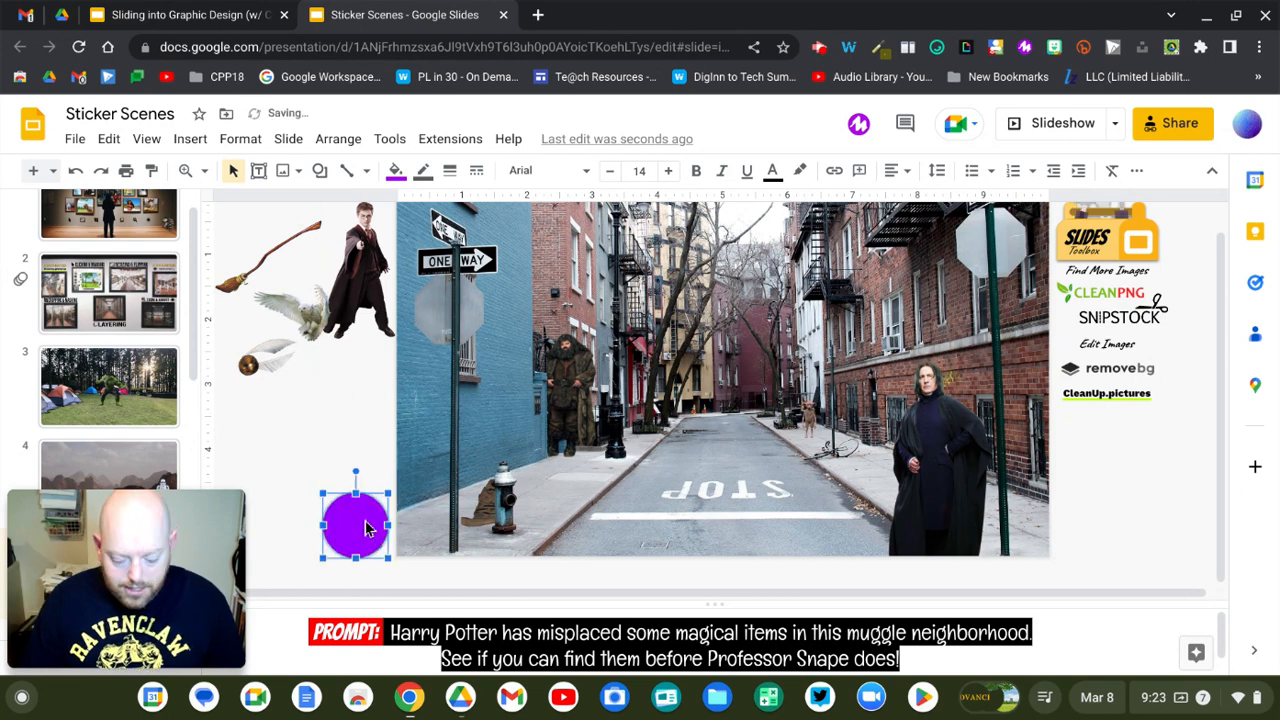
{"action": "key", "text": "Right"}
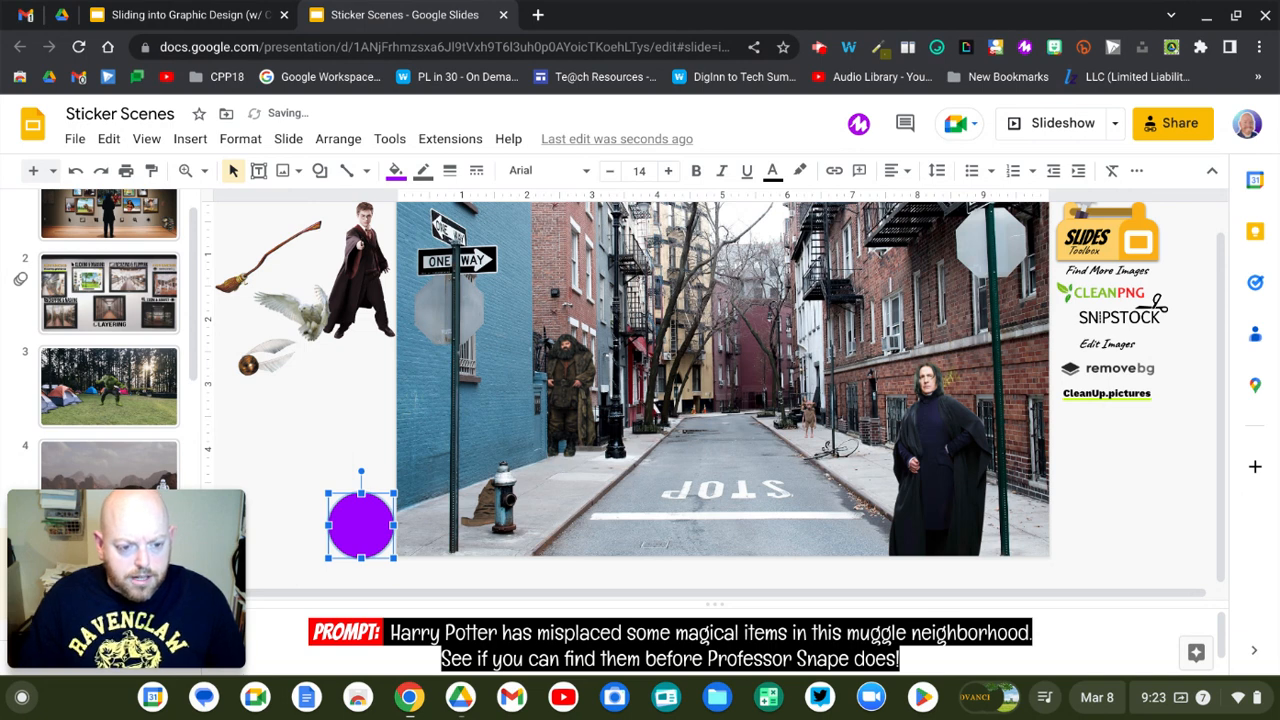
{"action": "key", "text": "shift+Left"}
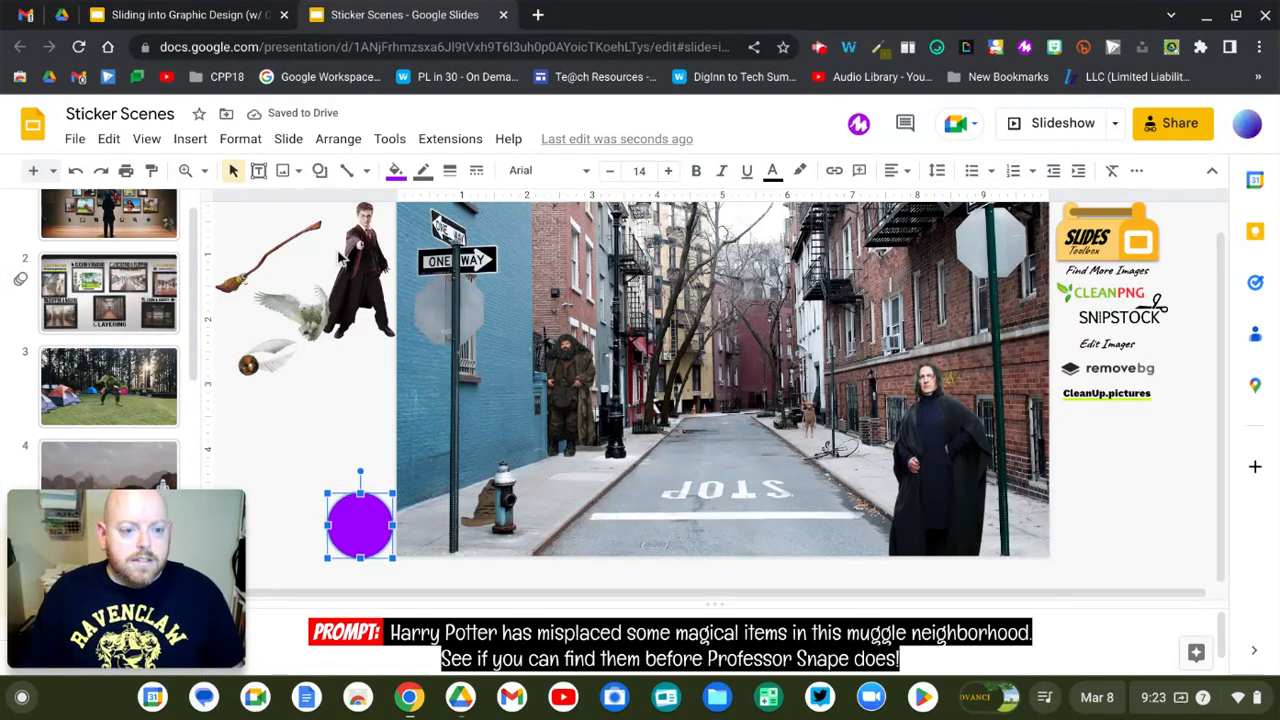
{"action": "left_click", "coordinate": [331, 138]}
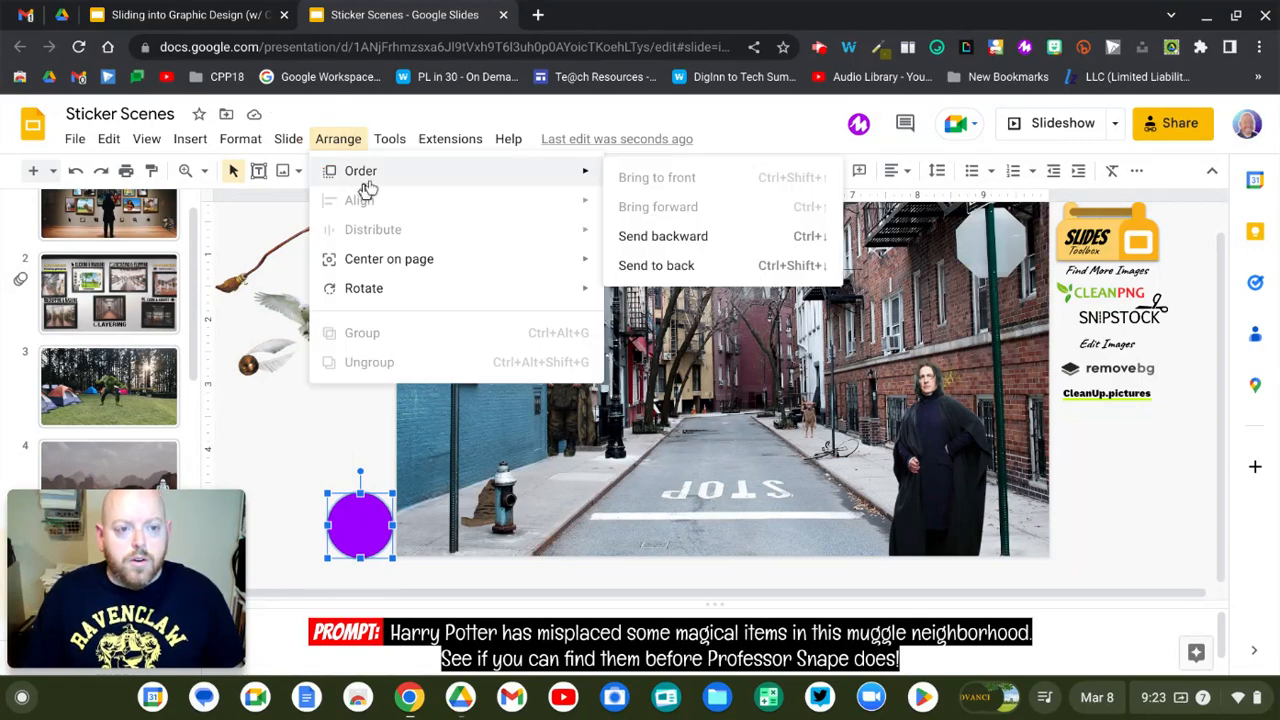
{"action": "mouse_move", "coordinate": [565, 177]}
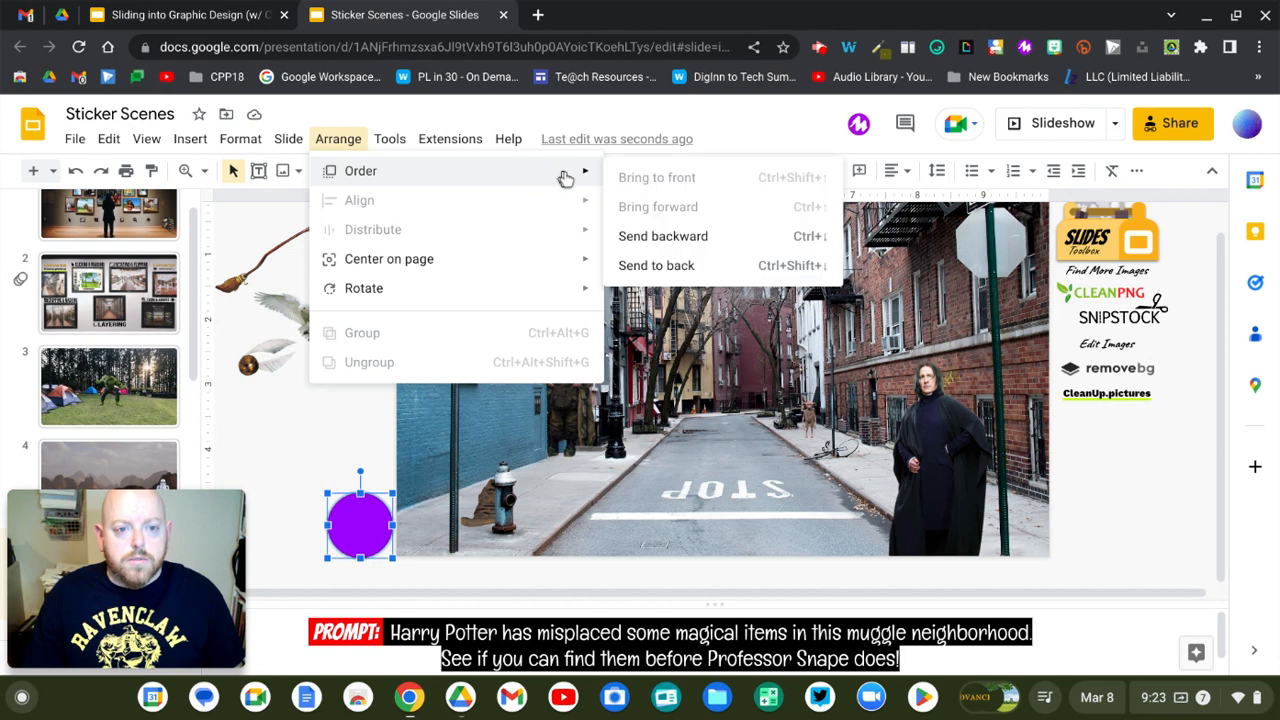
{"action": "left_click", "coordinate": [636, 263]}
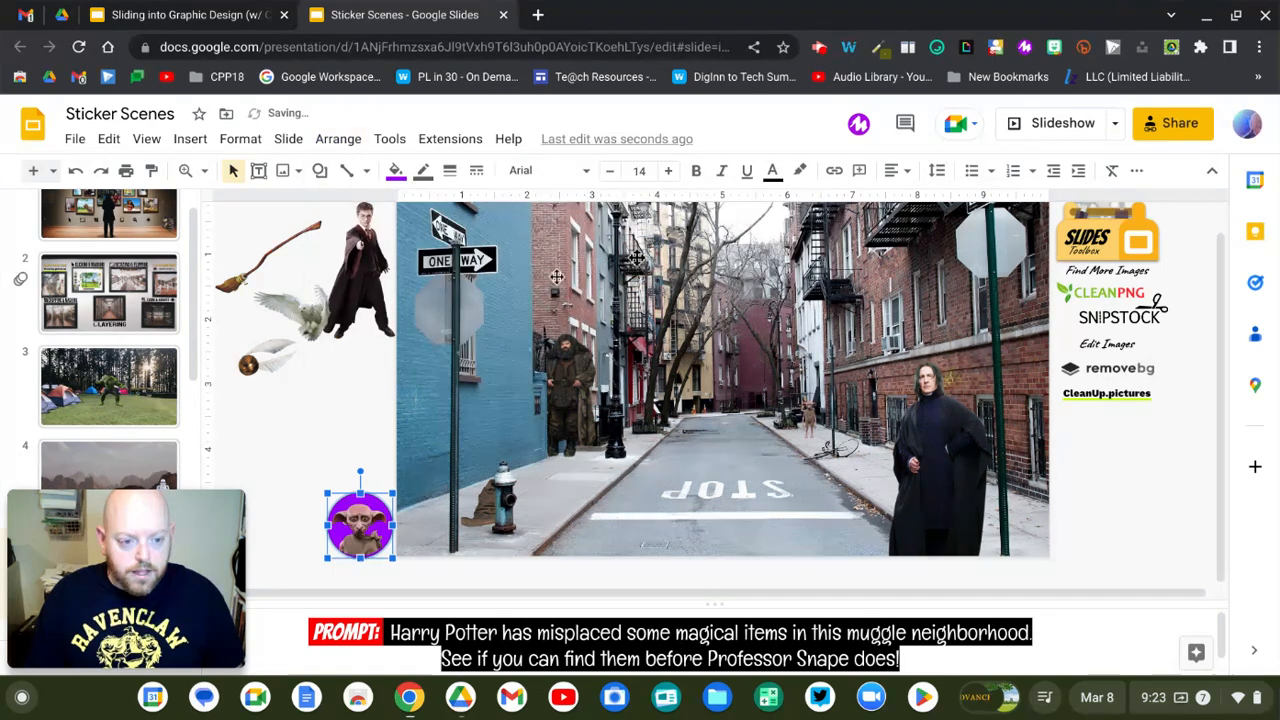
{"action": "left_click", "coordinate": [335, 397]}
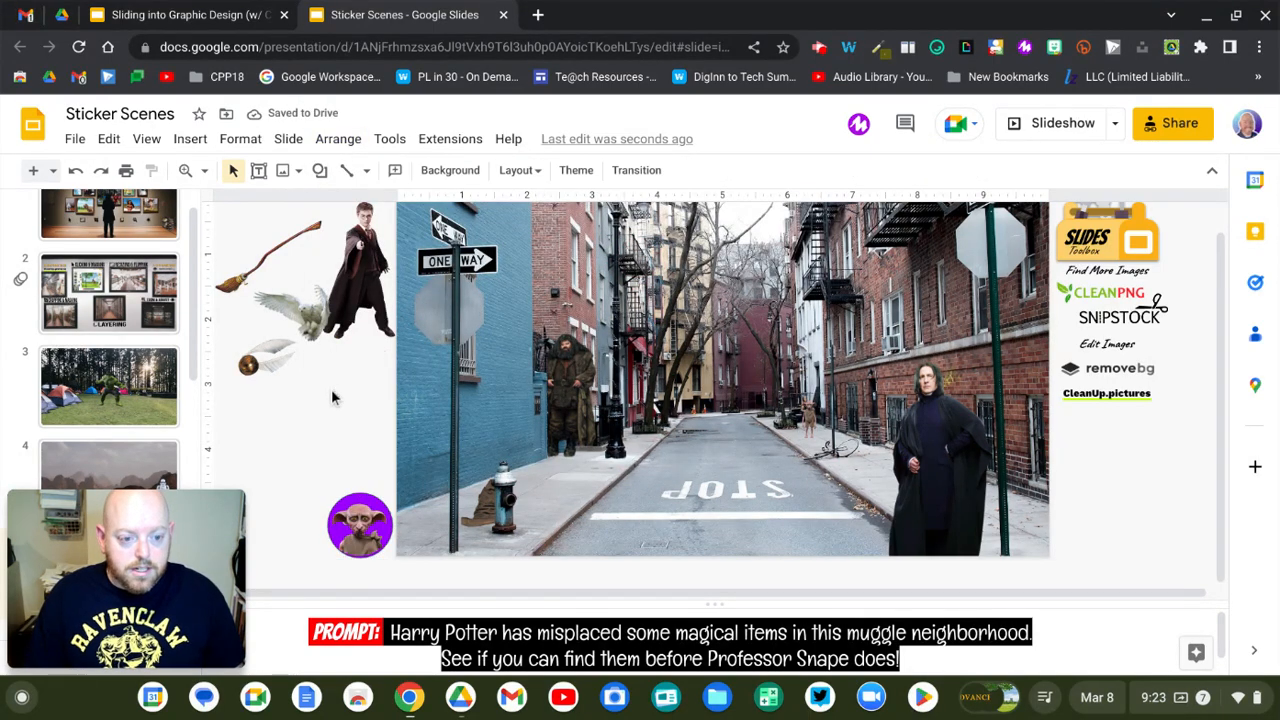
Nudge the cropped Dobby head slightly to fit within the purple circle
{"action": "left_click", "coordinate": [360, 516]}
{"action": "left_click_drag", "start_coordinate": [360, 516], "coordinate": [360, 517]}
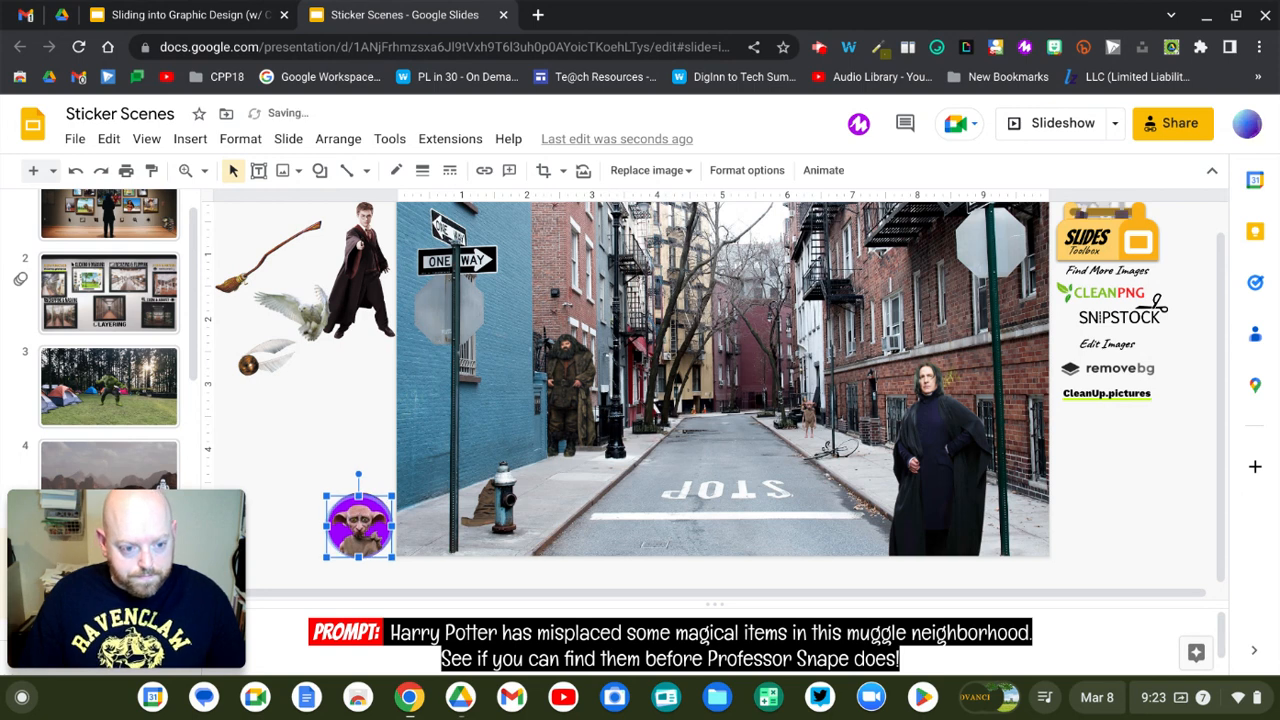
{"action": "left_click", "coordinate": [295, 463]}
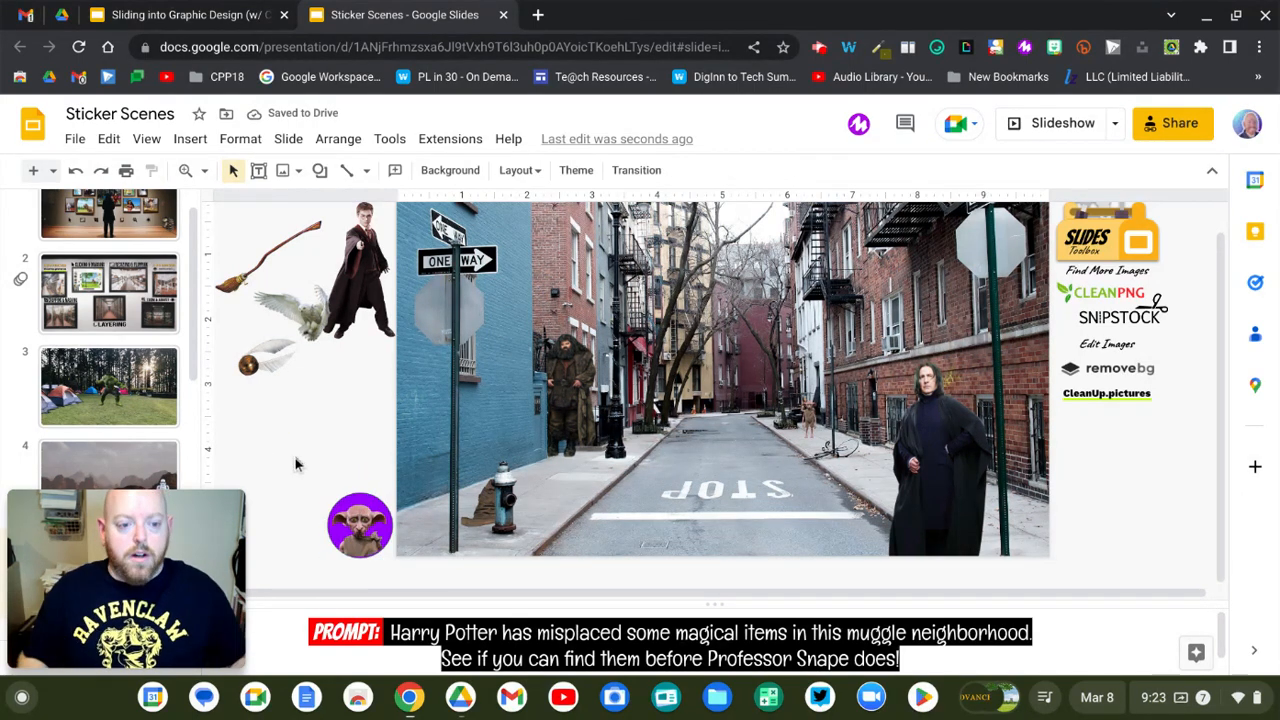